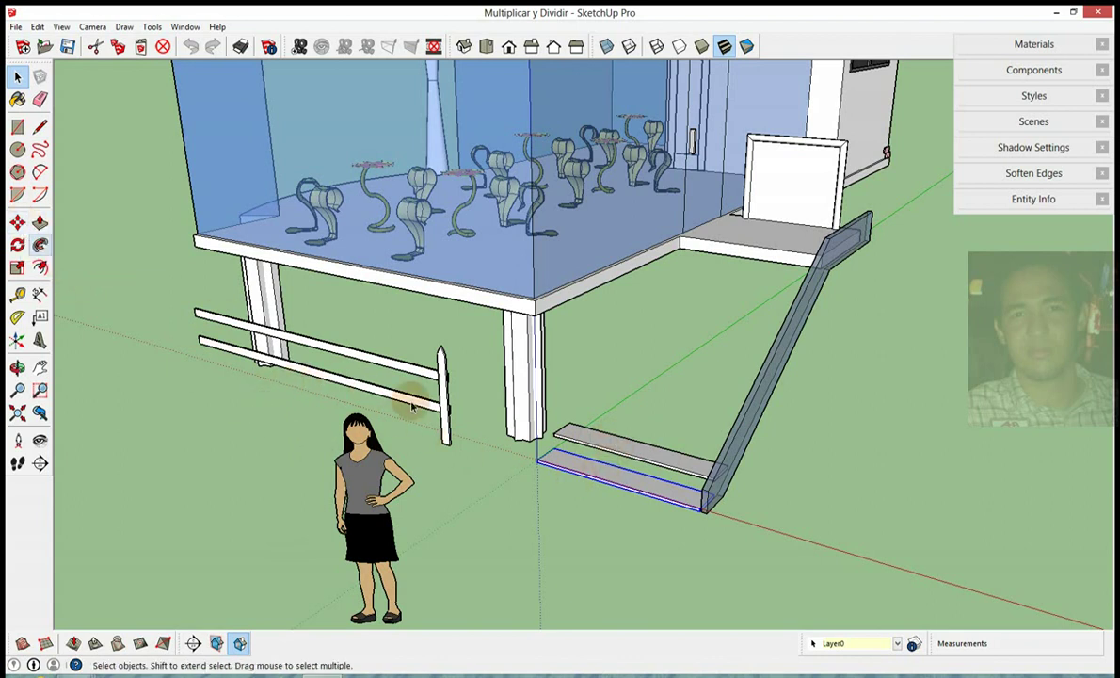
Copy the stair board one step up the ramp and array it with 5x into treads.
{"action": "middle_click_drag", "start_coordinate": [501, 438], "coordinate": [563, 465]}
{"action": "mouse_move", "coordinate": [229, 353]}
{"action": "middle_mouse_down"}
{"action": "mouse_move", "coordinate": [513, 408]}
{"action": "mouse_move", "coordinate": [420, 396]}
{"action": "mouse_move", "coordinate": [325, 357]}
{"action": "mouse_move", "coordinate": [513, 330]}
{"action": "middle_mouse_up"}
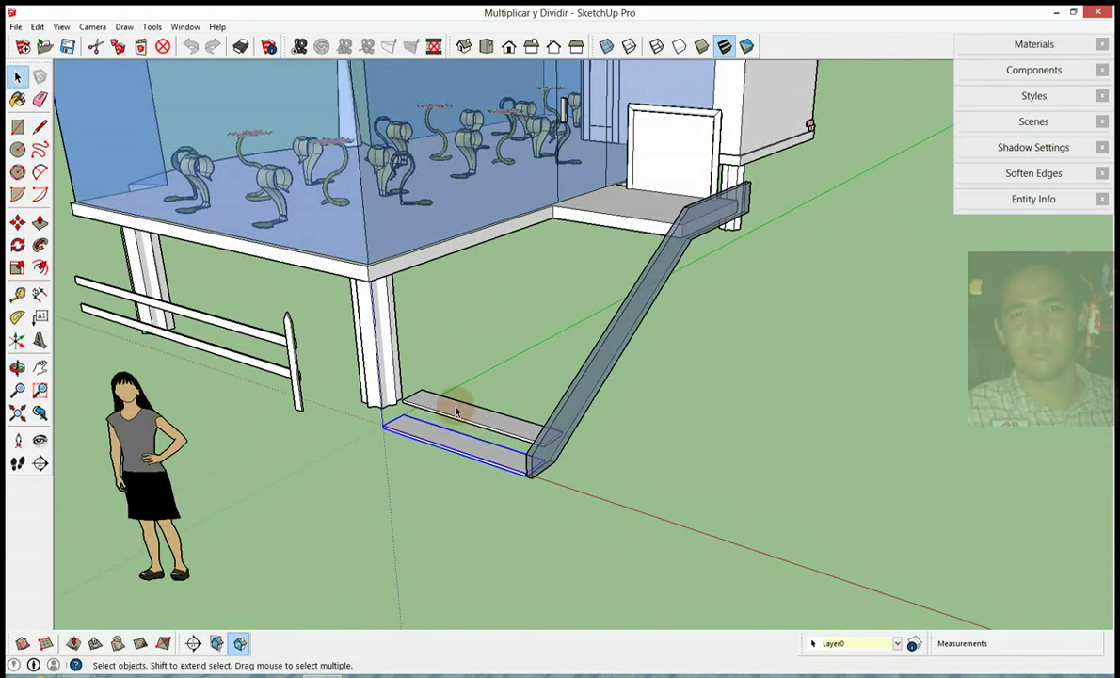
{"action": "scroll", "coordinate": [388, 393], "scroll_direction": "up", "scroll_amount": 2}
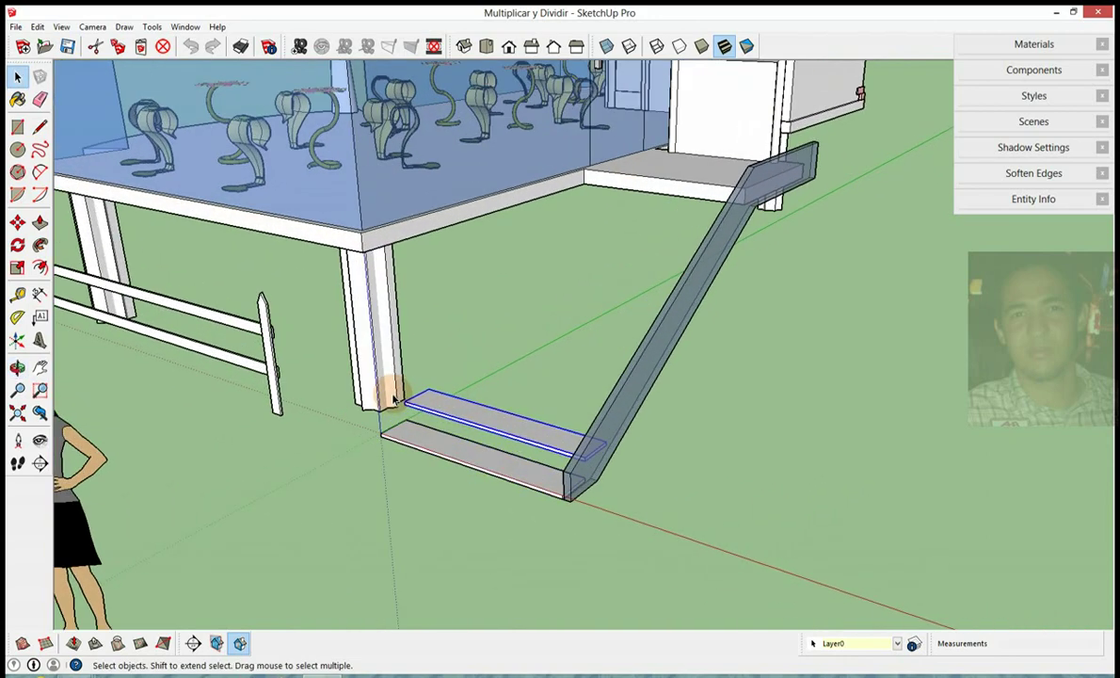
{"action": "scroll", "coordinate": [445, 400], "scroll_direction": "up", "scroll_amount": 2}
{"action": "scroll", "coordinate": [424, 400], "scroll_direction": "up", "scroll_amount": 2}
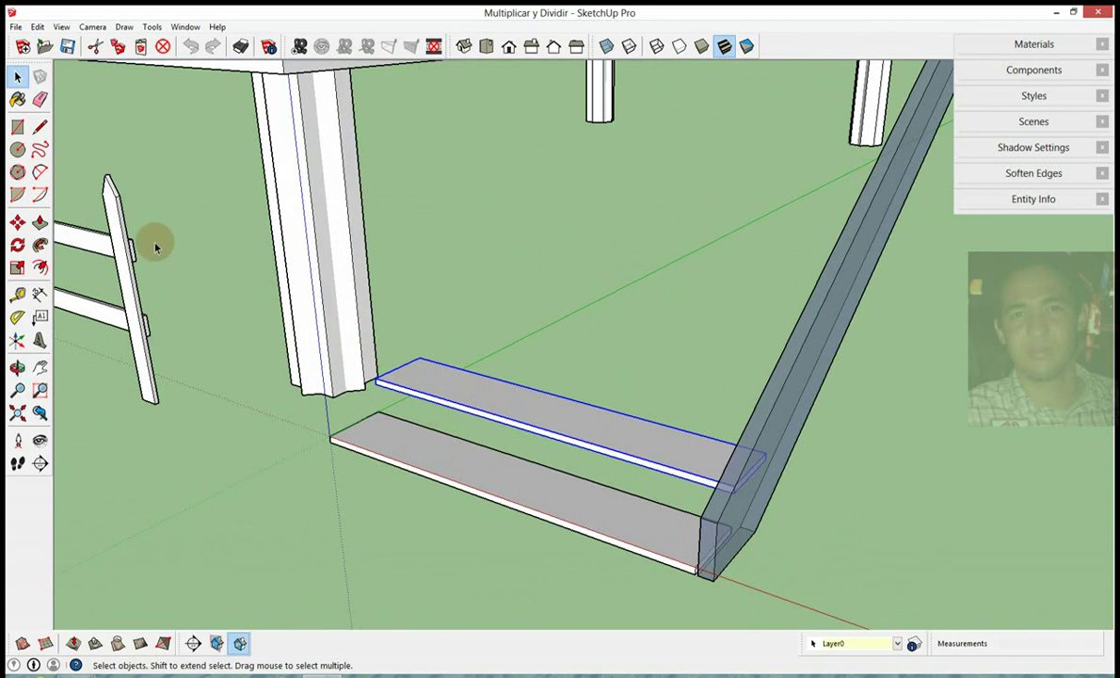
{"action": "left_click", "coordinate": [16, 221]}
{"action": "scroll", "coordinate": [363, 442], "scroll_direction": "up", "scroll_amount": 2}
{"action": "scroll", "coordinate": [362, 447], "scroll_direction": "up", "scroll_amount": 2}
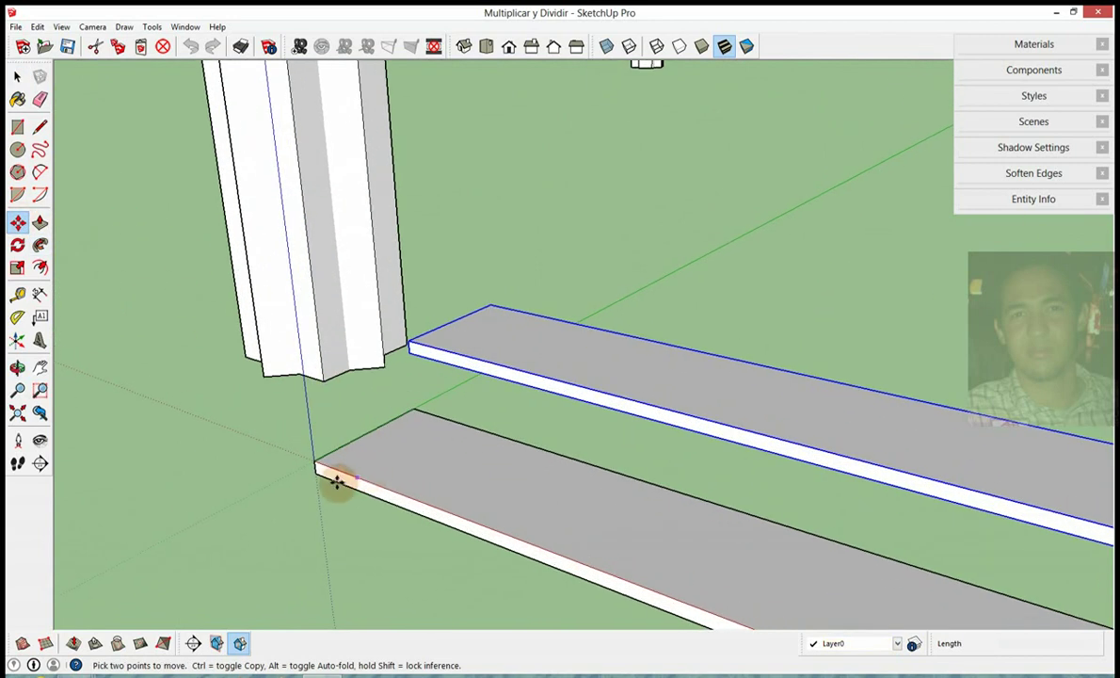
{"action": "left_click", "coordinate": [315, 476]}
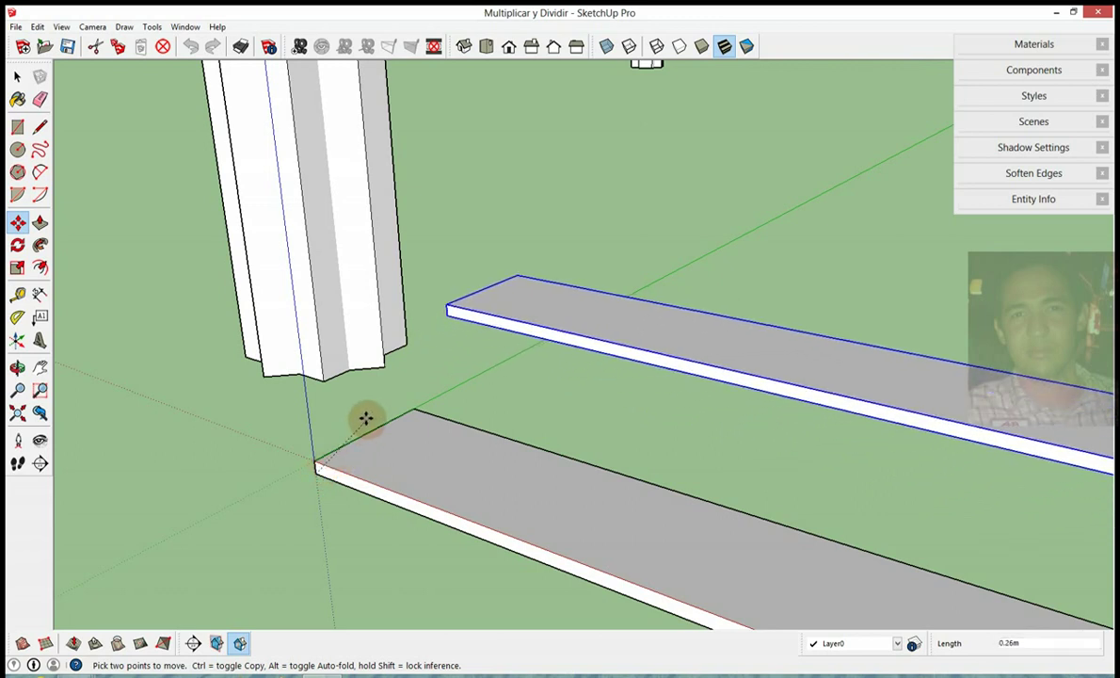
{"action": "key", "text": "ctrl"}
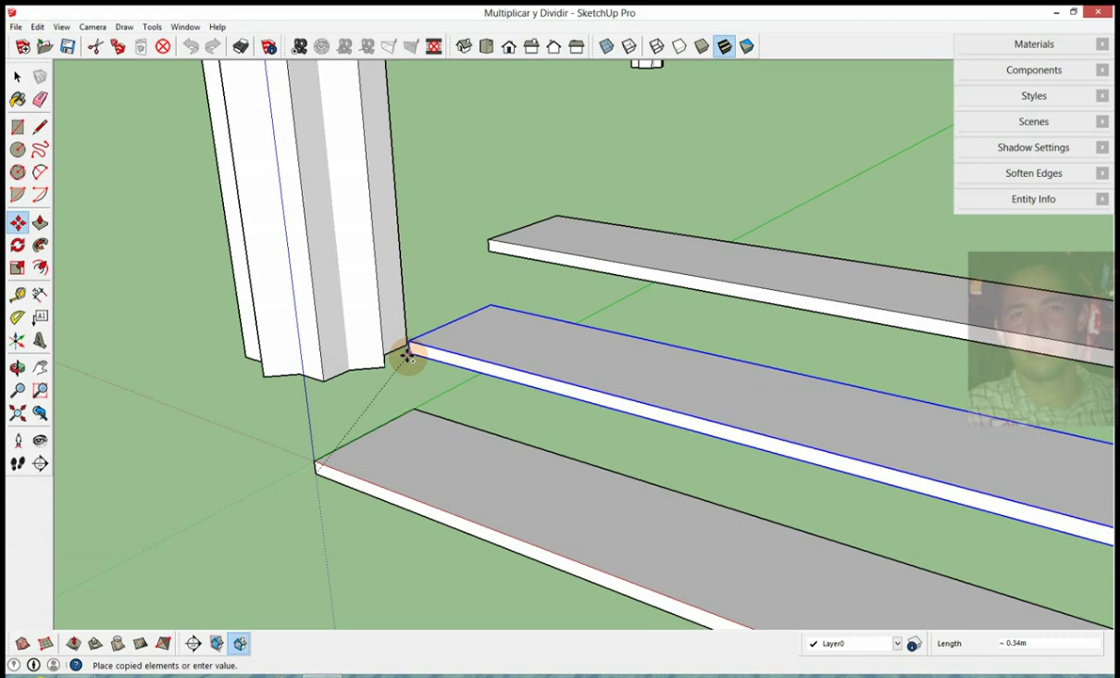
{"action": "left_click", "coordinate": [407, 354]}
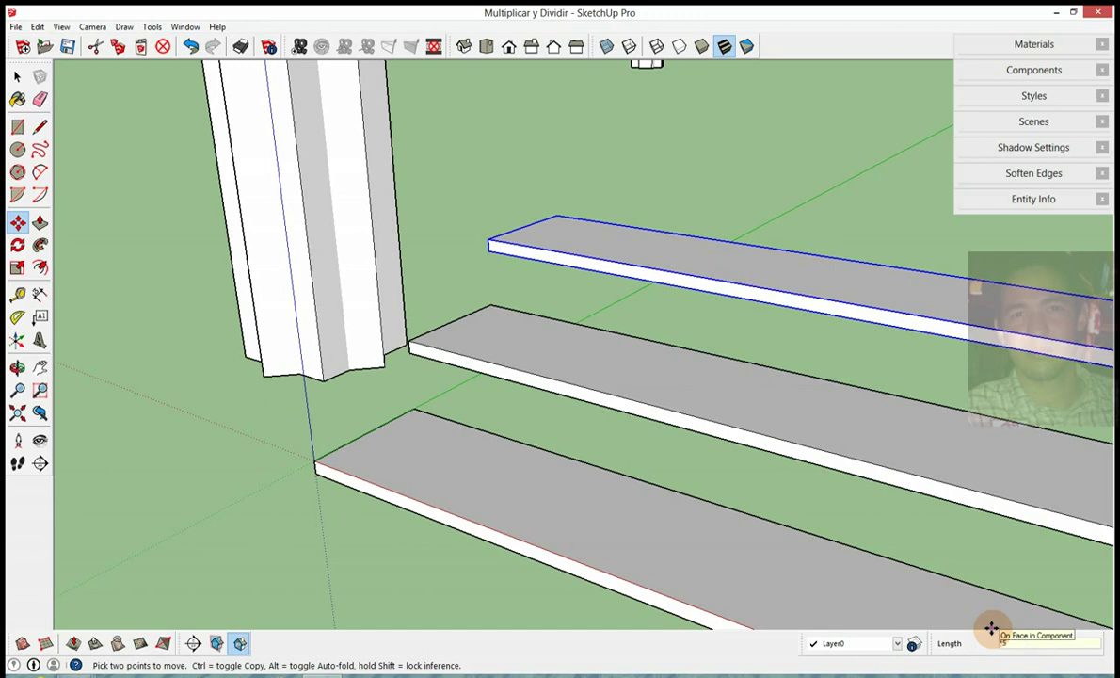
{"action": "type", "text": "5x"}
{"action": "key", "text": "Return"}
Change the tread array count from *7 to *9, then settle on *8.
{"action": "middle_click_drag", "start_coordinate": [662, 595], "coordinate": [421, 471]}
{"action": "scroll", "coordinate": [421, 471], "scroll_direction": "down", "scroll_amount": 3}
{"action": "scroll", "coordinate": [574, 433], "scroll_direction": "up", "scroll_amount": 1}
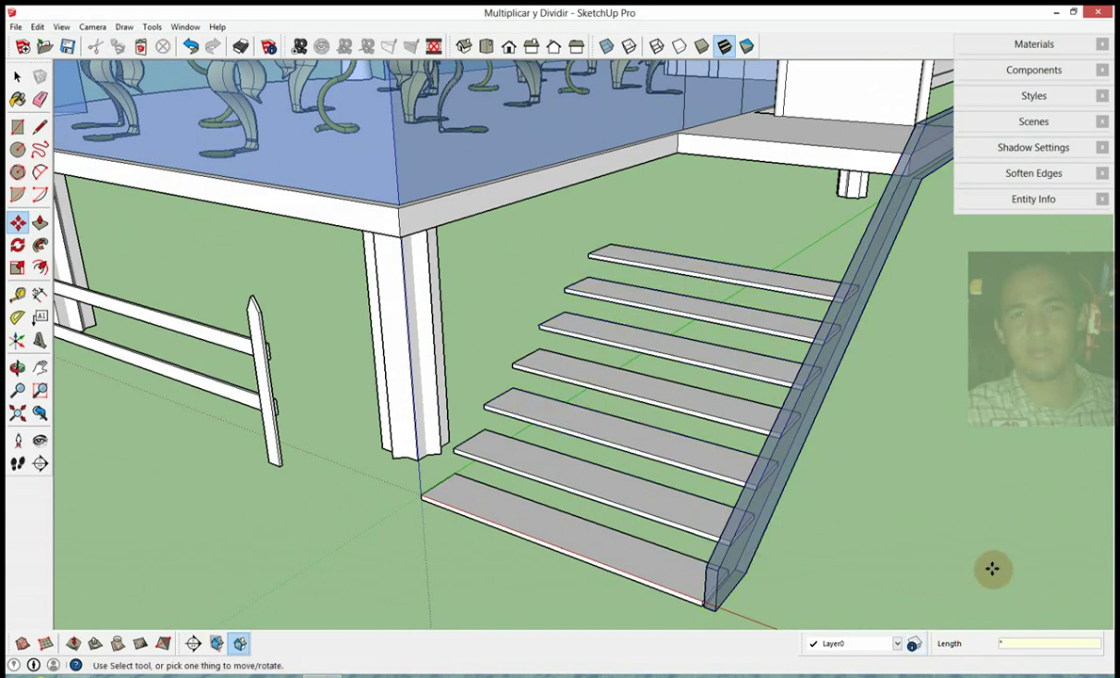
{"action": "type", "text": "9"}
{"action": "key", "text": "Return"}
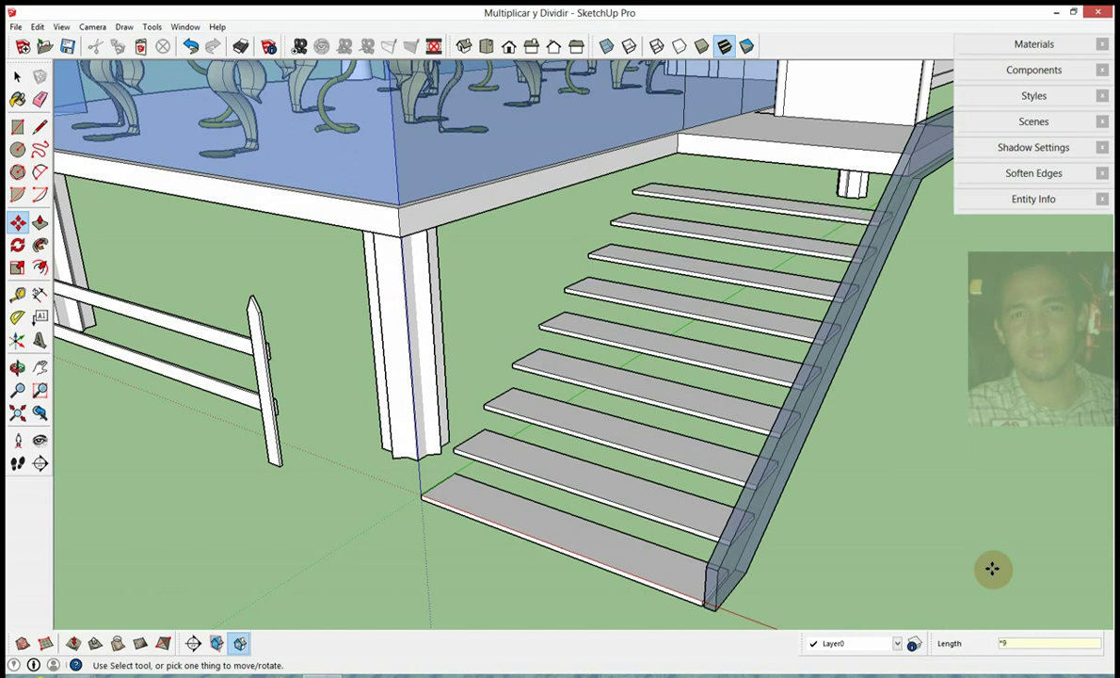
{"action": "key", "text": "Return"}
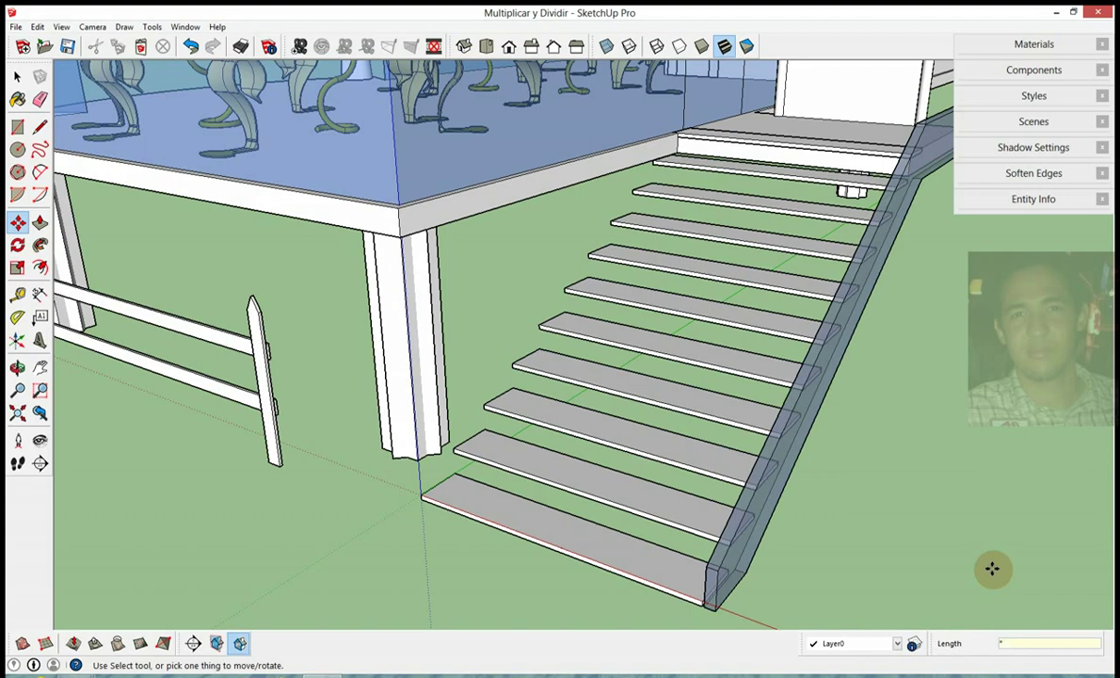
{"action": "type", "text": "8"}
{"action": "key", "text": "Return"}
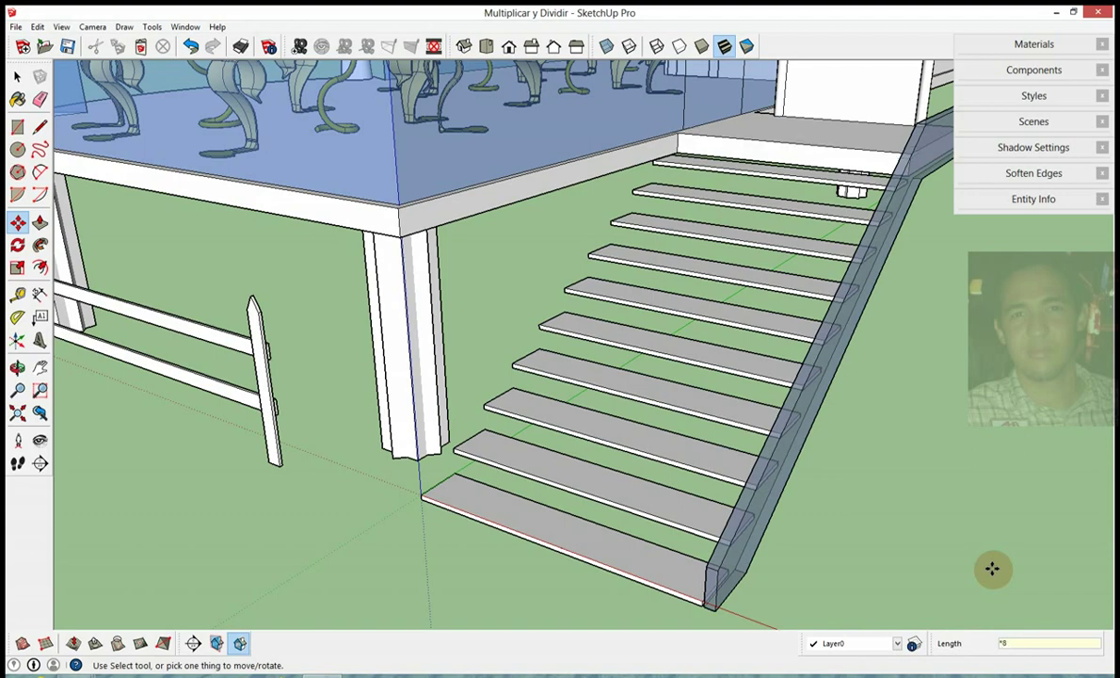
Orbit around the building to check the treads climb up to the deck.
{"action": "middle_click_drag", "start_coordinate": [992, 568], "coordinate": [613, 574]}
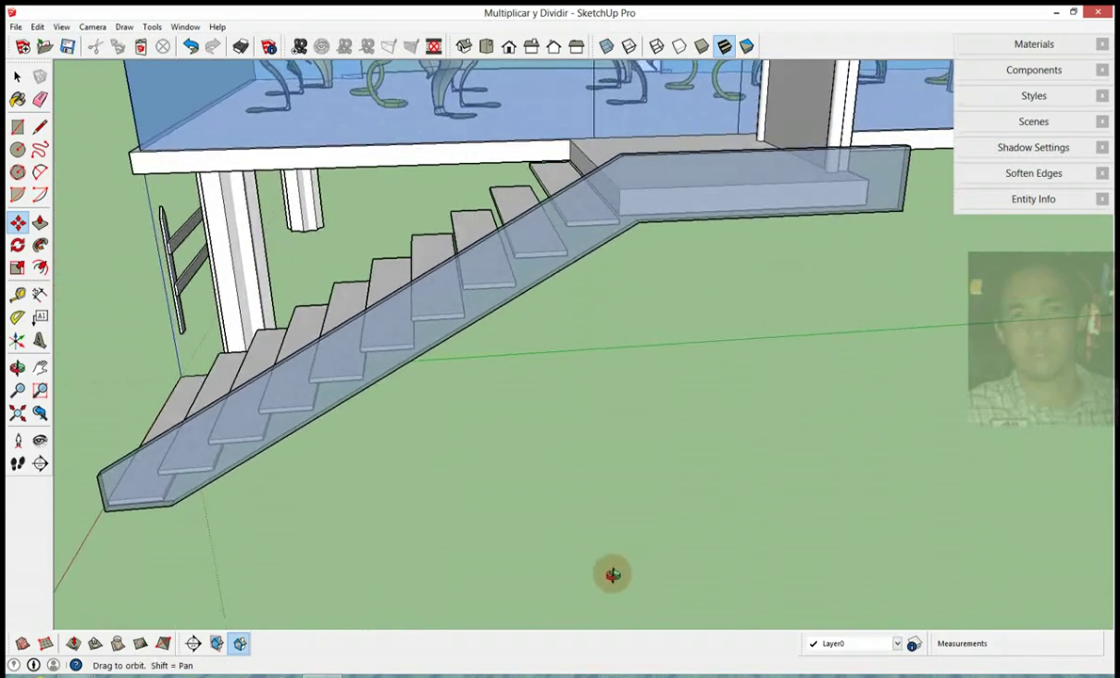
{"action": "middle_click_drag", "start_coordinate": [294, 412], "coordinate": [668, 383]}
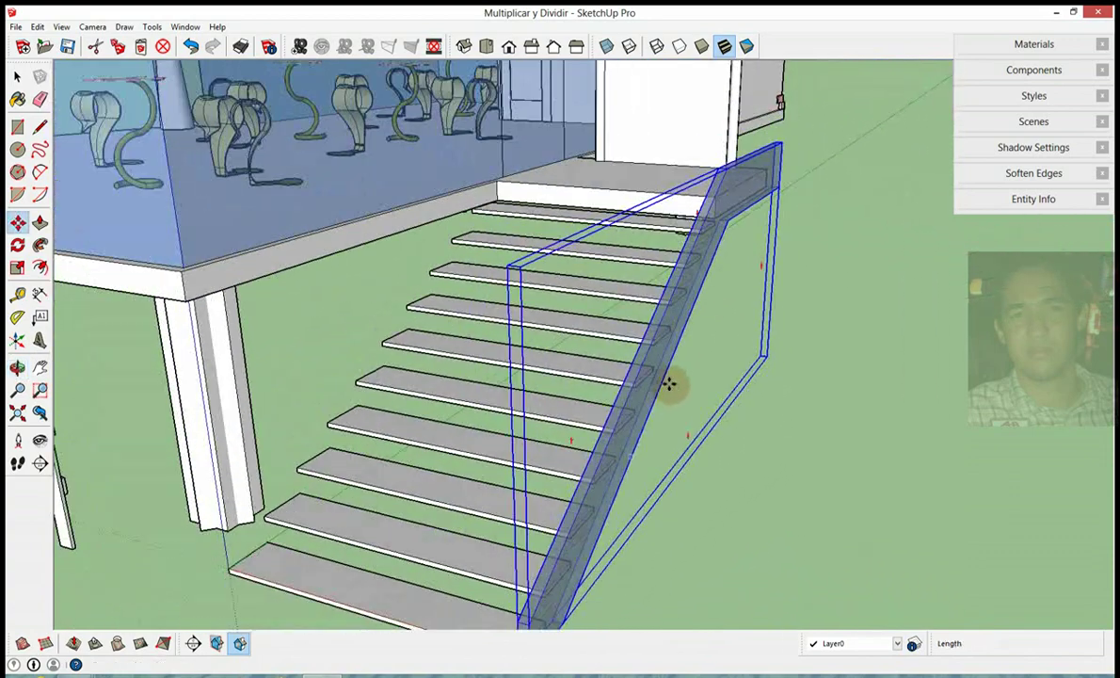
{"action": "scroll", "coordinate": [668, 383], "scroll_direction": "down", "scroll_amount": 3}
{"action": "scroll", "coordinate": [663, 290], "scroll_direction": "down", "scroll_amount": 3}
{"action": "mouse_move", "coordinate": [664, 290]}
{"action": "middle_mouse_down"}
{"action": "mouse_move", "coordinate": [463, 320]}
{"action": "mouse_move", "coordinate": [438, 367]}
{"action": "mouse_move", "coordinate": [708, 417]}
{"action": "middle_mouse_up"}
{"action": "scroll", "coordinate": [438, 368], "scroll_direction": "up", "scroll_amount": 3}
{"action": "scroll", "coordinate": [445, 327], "scroll_direction": "down", "scroll_amount": 2}
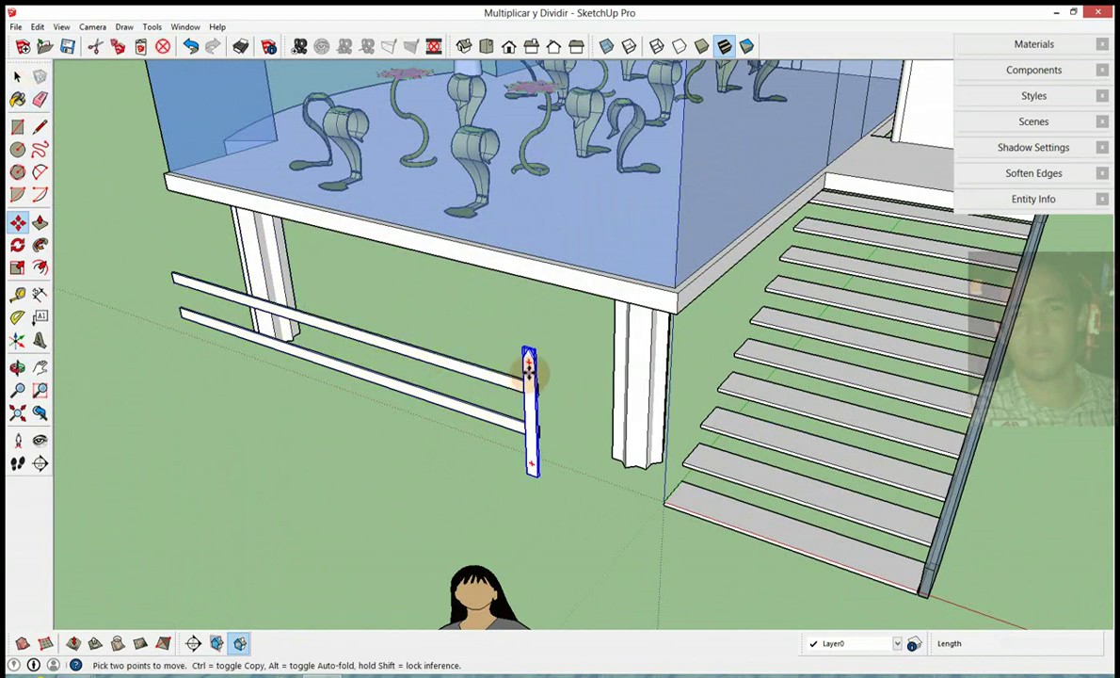
Copy the fence post to the rails' far end and divide the gap into 15 picket intervals.
{"action": "left_click", "coordinate": [527, 474], "text": "ctrl"}
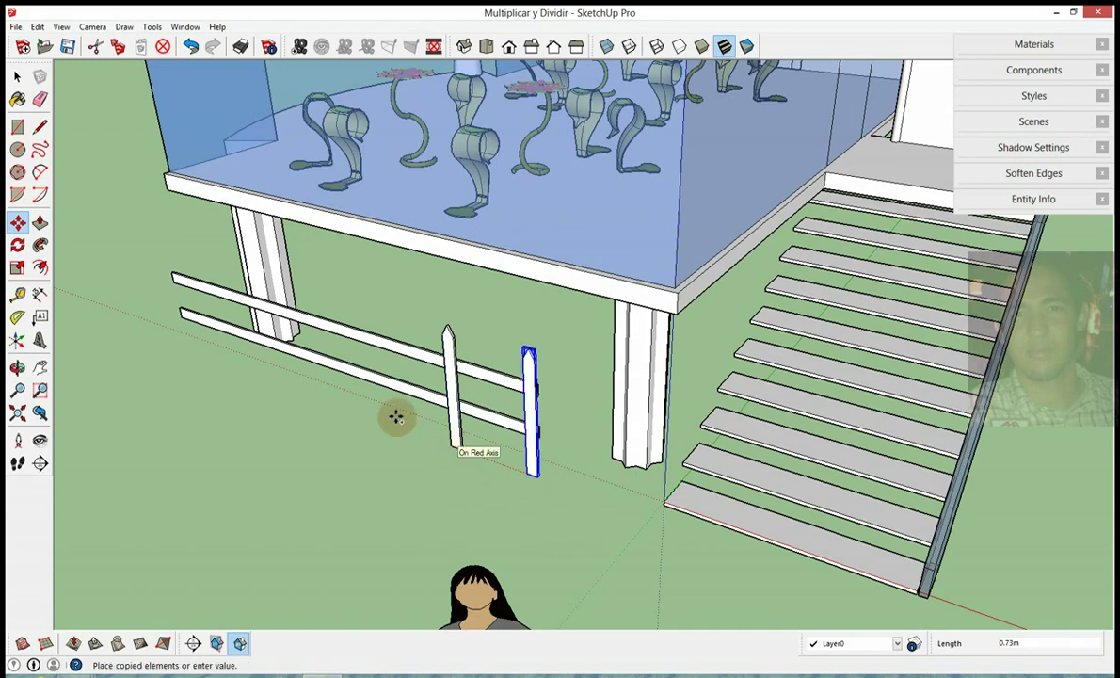
{"action": "middle_click_drag", "start_coordinate": [357, 400], "coordinate": [822, 400]}
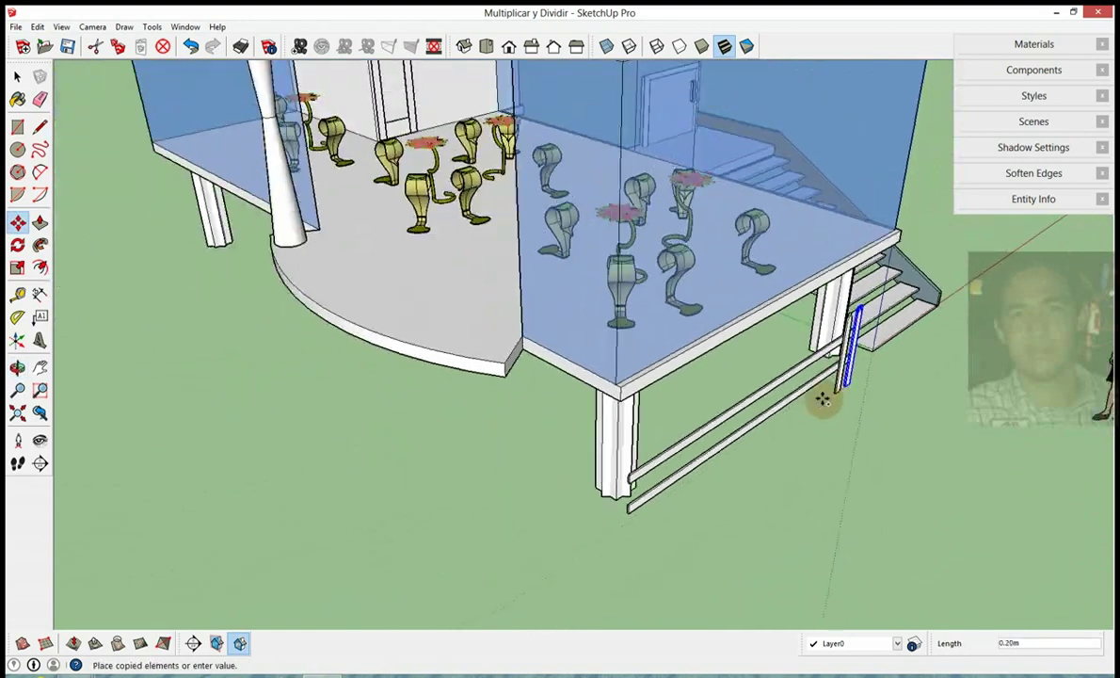
{"action": "scroll", "coordinate": [715, 424], "scroll_direction": "up", "scroll_amount": 2}
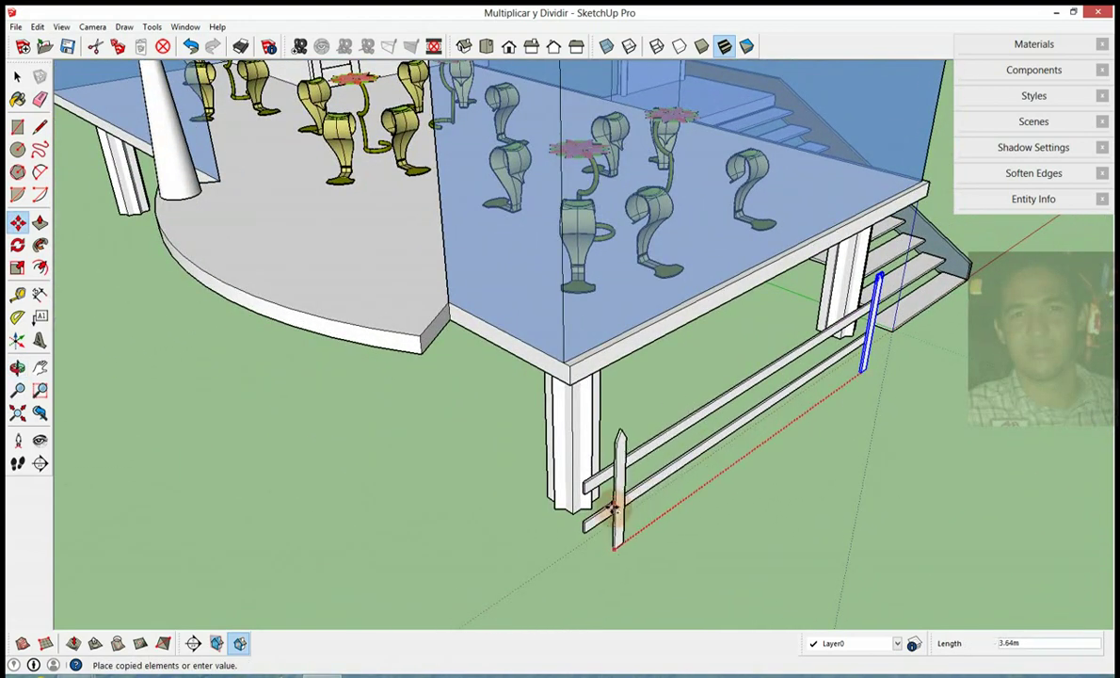
{"action": "left_click", "coordinate": [588, 523]}
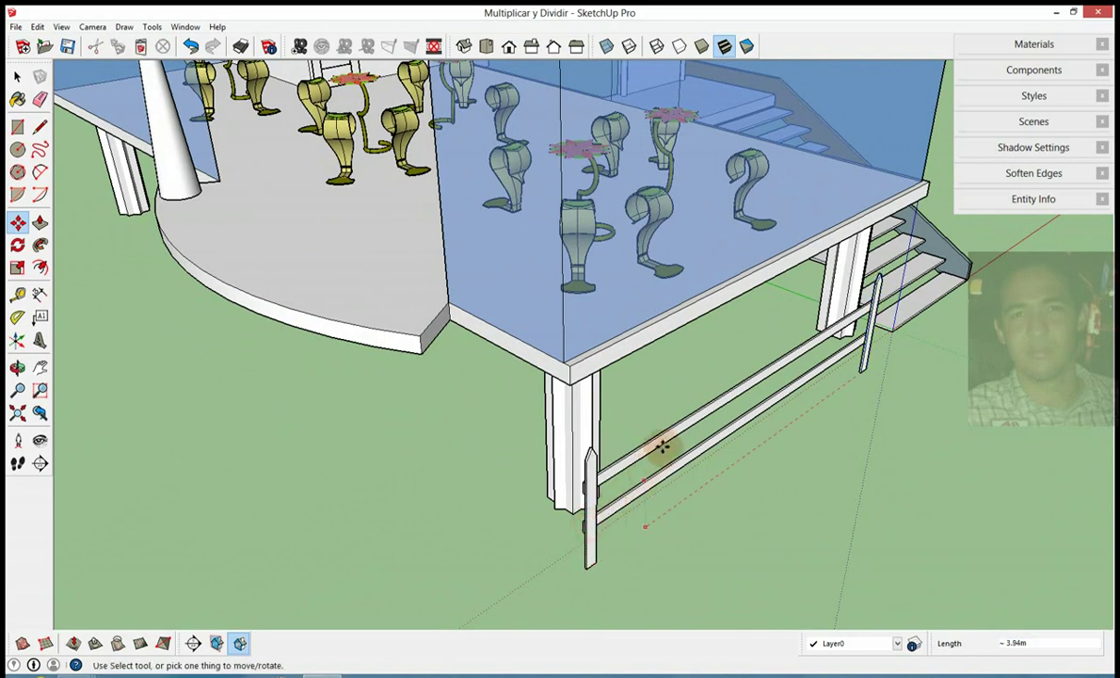
{"action": "mouse_move", "coordinate": [750, 400]}
{"action": "middle_mouse_down"}
{"action": "mouse_move", "coordinate": [655, 393]}
{"action": "mouse_move", "coordinate": [640, 374]}
{"action": "middle_mouse_up"}
{"action": "type", "text": "/8"}
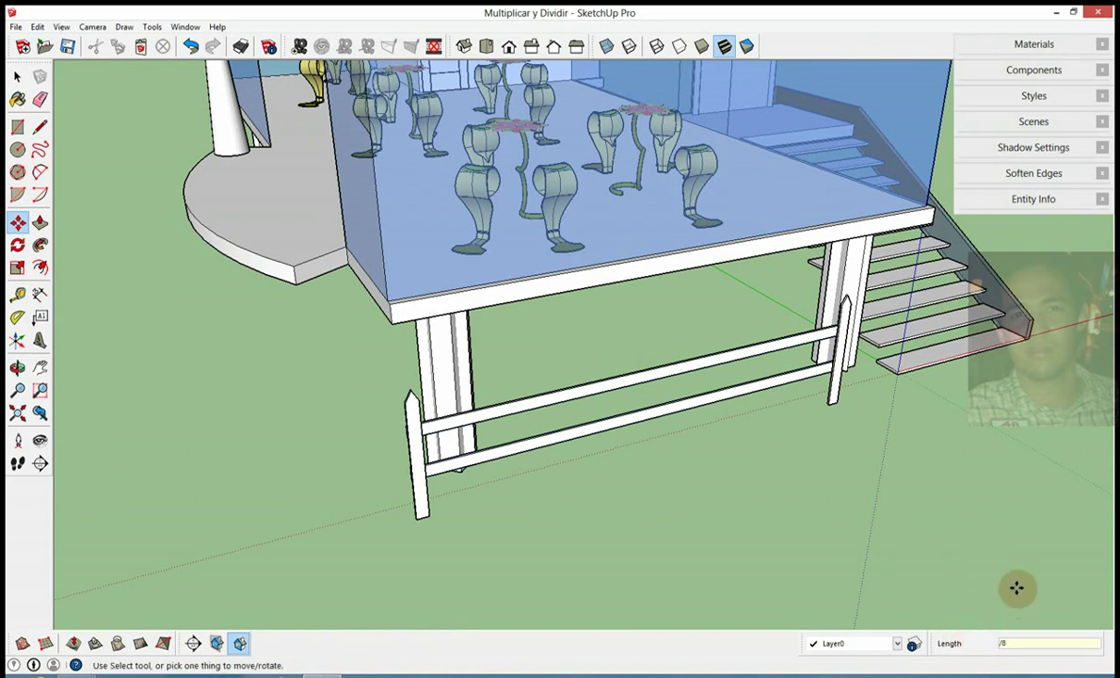
{"action": "key", "text": "Return"}
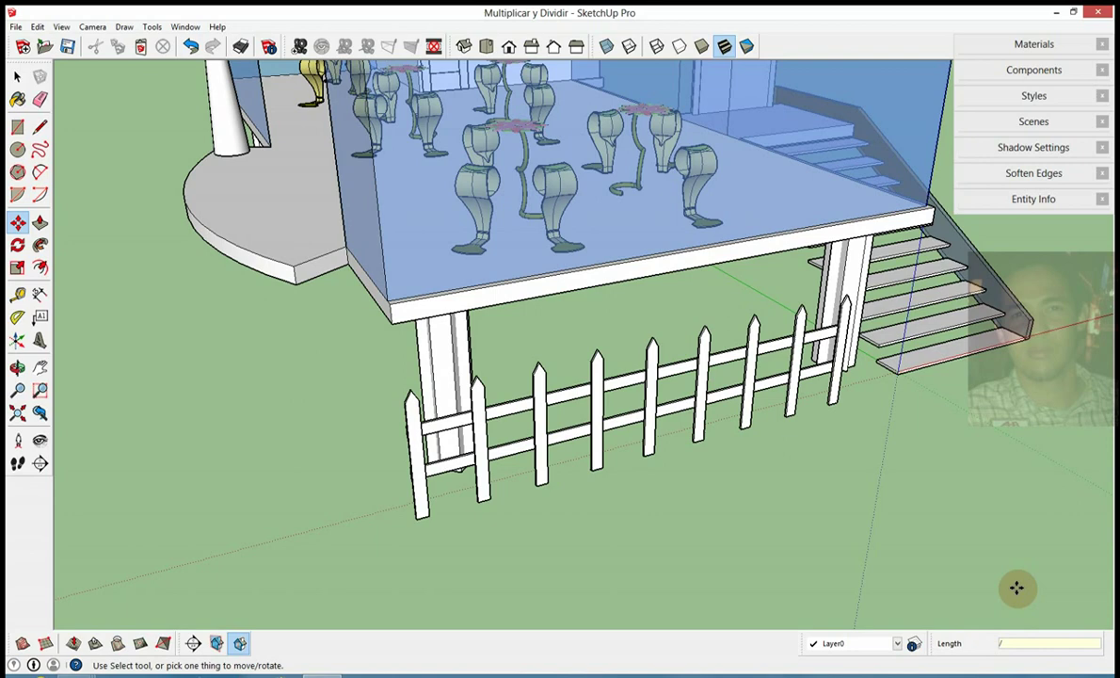
{"action": "type", "text": "15"}
{"action": "key", "text": "Return"}
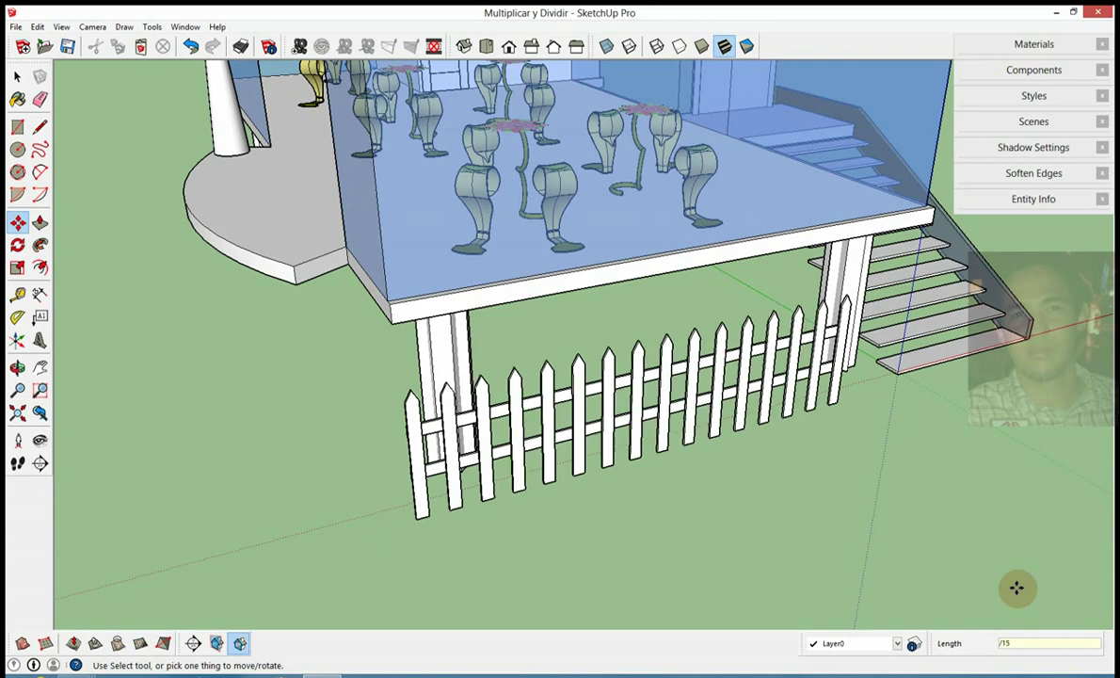
Orbit to a low angled view of the curved deck and select the column.
{"action": "mouse_move", "coordinate": [772, 353]}
{"action": "middle_mouse_down"}
{"action": "mouse_move", "coordinate": [477, 284]}
{"action": "mouse_move", "coordinate": [904, 360]}
{"action": "middle_mouse_up"}
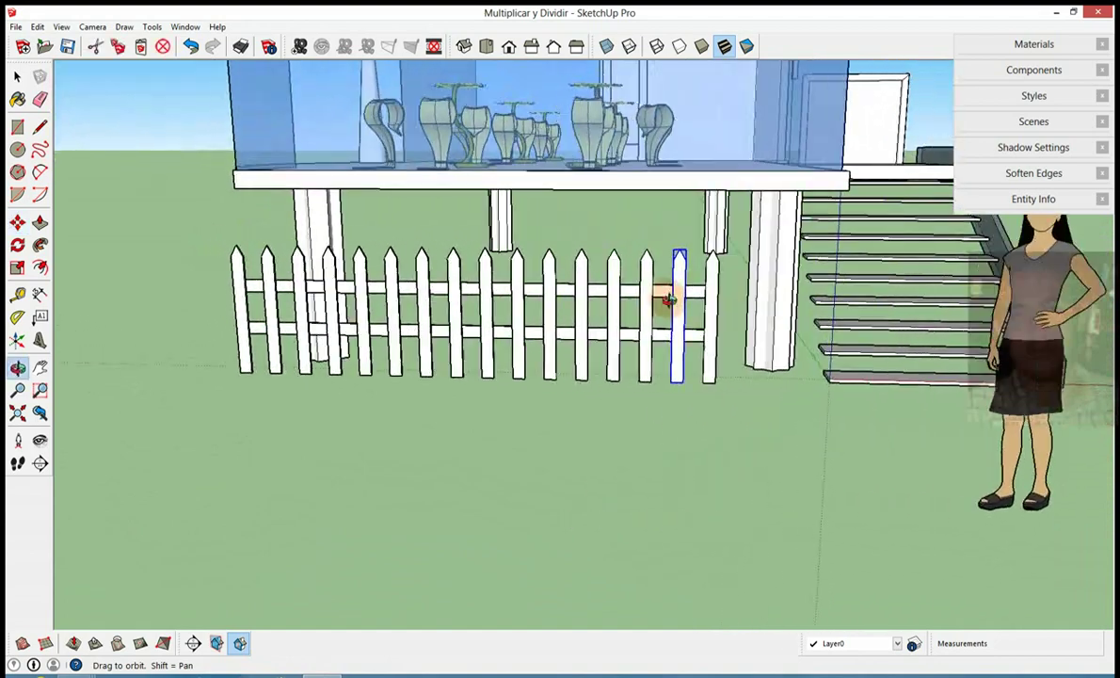
{"action": "scroll", "coordinate": [904, 360], "scroll_direction": "down", "scroll_amount": 3}
{"action": "scroll", "coordinate": [753, 310], "scroll_direction": "down", "scroll_amount": 3}
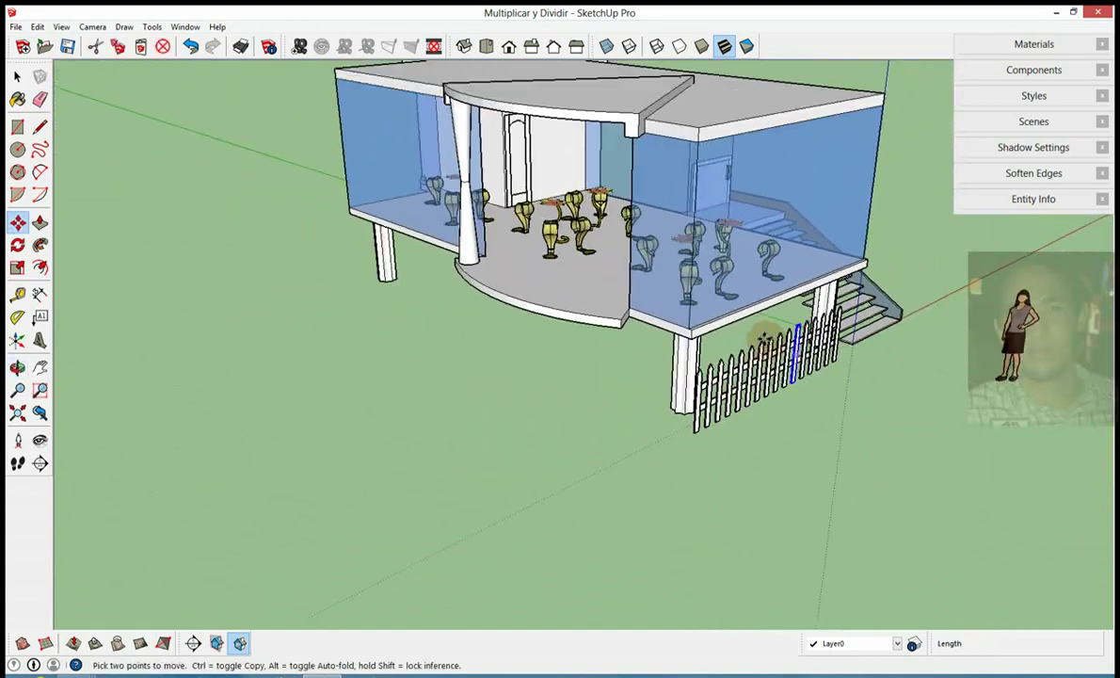
{"action": "scroll", "coordinate": [525, 188], "scroll_direction": "down", "scroll_amount": 2}
{"action": "scroll", "coordinate": [525, 187], "scroll_direction": "up", "scroll_amount": 6}
{"action": "middle_click_drag", "start_coordinate": [579, 196], "coordinate": [407, 194]}
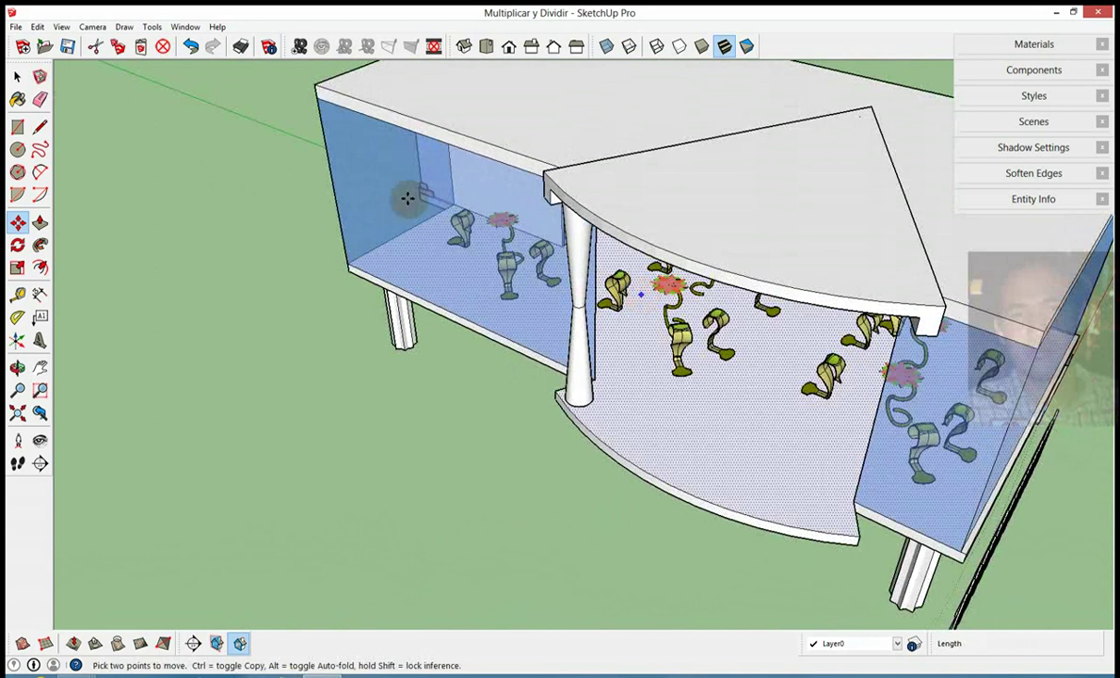
{"action": "left_click", "coordinate": [19, 78]}
{"action": "left_click", "coordinate": [576, 273]}
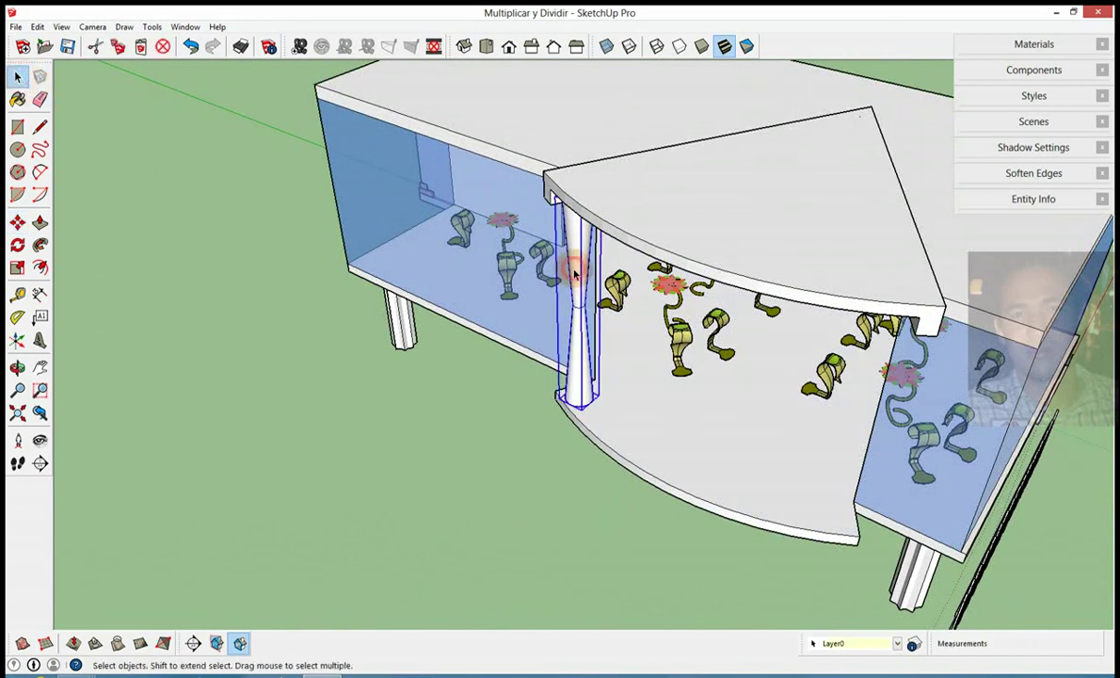
Rotate-copy the column 12° about the deck corner and array it into four copies.
{"action": "left_click", "coordinate": [17, 245]}
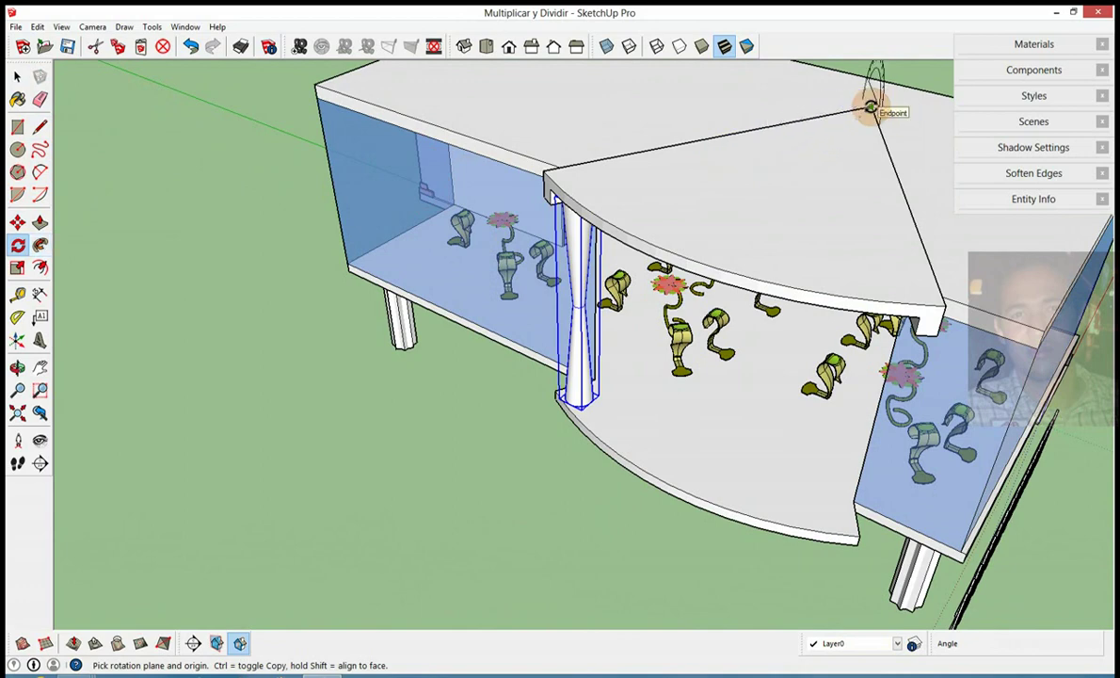
{"action": "left_click", "coordinate": [864, 107]}
{"action": "mouse_move", "coordinate": [777, 133]}
{"action": "middle_mouse_down"}
{"action": "mouse_move", "coordinate": [665, 187]}
{"action": "mouse_move", "coordinate": [628, 148]}
{"action": "mouse_move", "coordinate": [611, 183]}
{"action": "middle_mouse_up"}
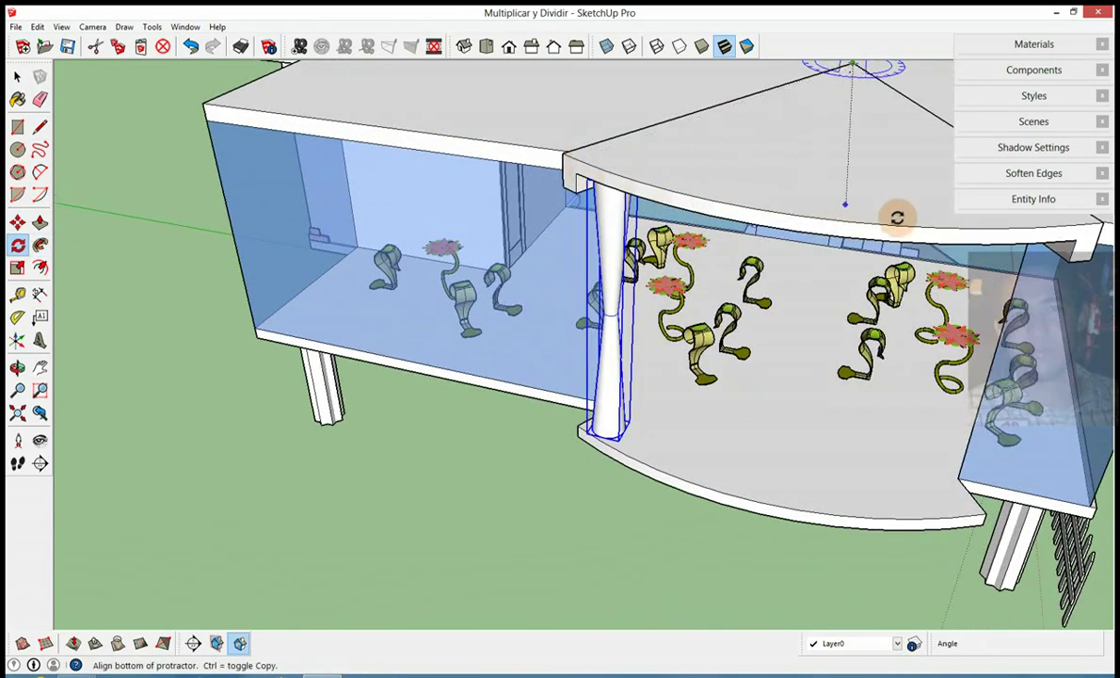
{"action": "left_click", "coordinate": [566, 152]}
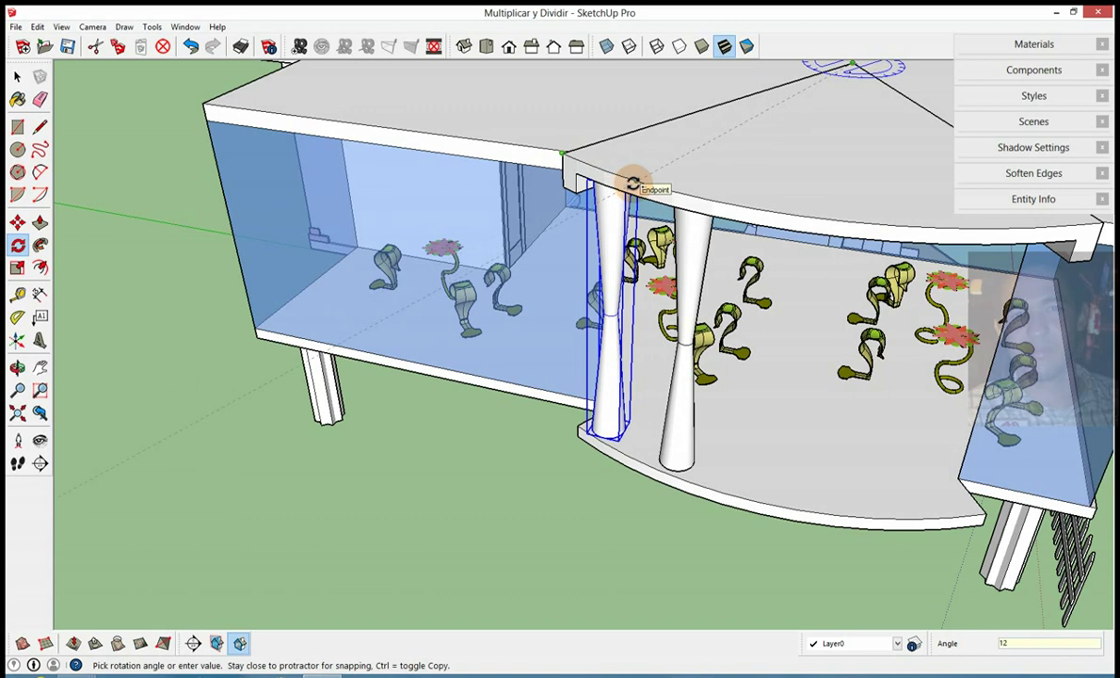
{"action": "type", "text": "12"}
{"action": "key", "text": "Return"}
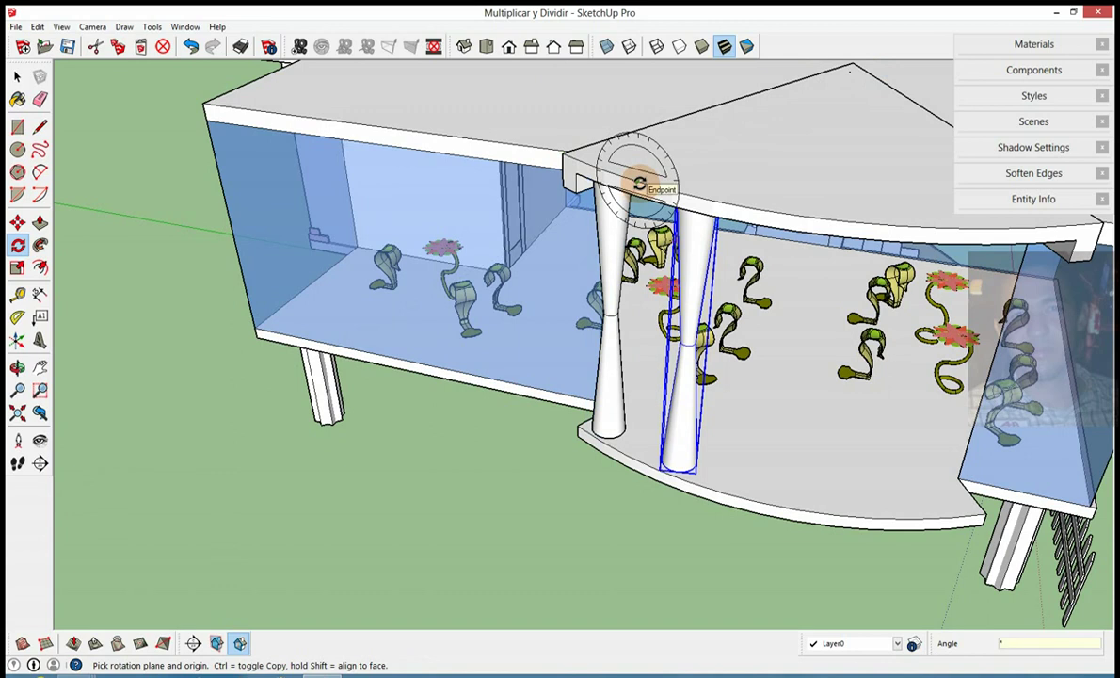
{"action": "type", "text": "4"}
{"action": "key", "text": "Return"}
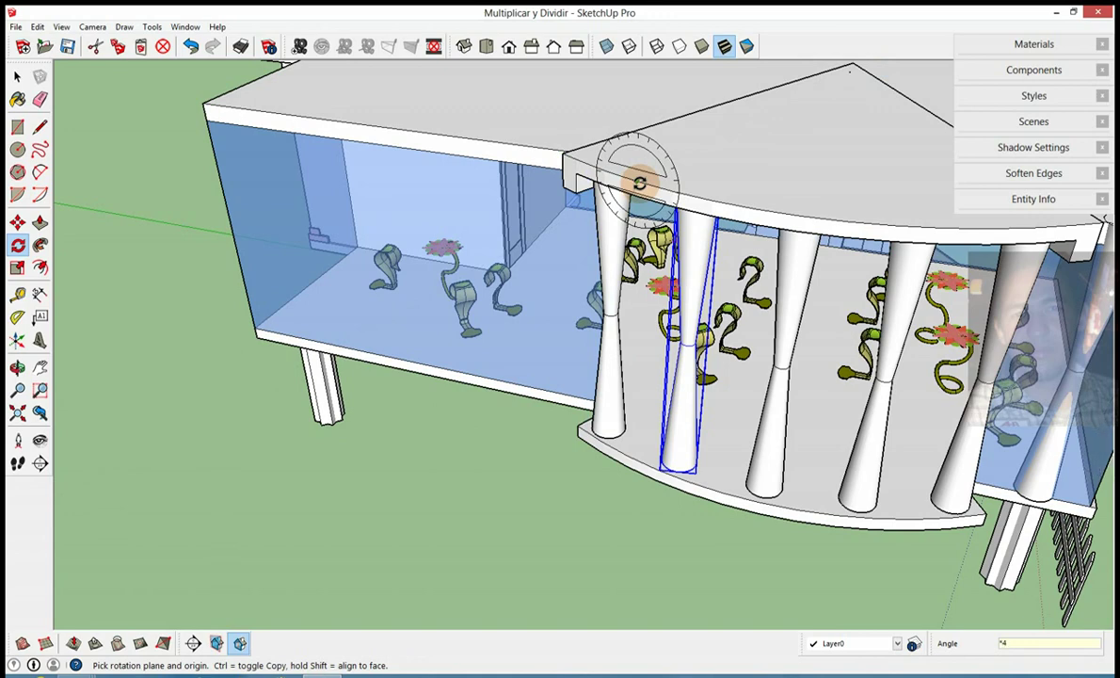
{"action": "mouse_move", "coordinate": [753, 259]}
{"action": "middle_mouse_down"}
{"action": "mouse_move", "coordinate": [644, 225]}
{"action": "mouse_move", "coordinate": [700, 243]}
{"action": "middle_mouse_up"}
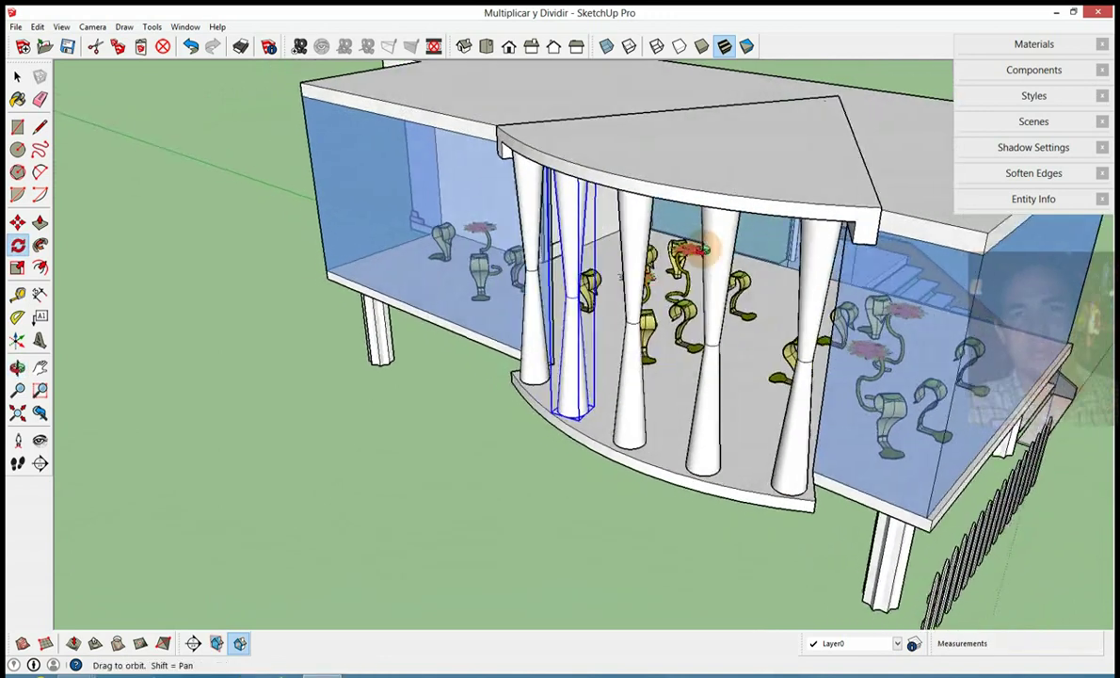
Inside the column component, move the mid-height waist vertex down to just above the base.
{"action": "left_click", "coordinate": [17, 78]}
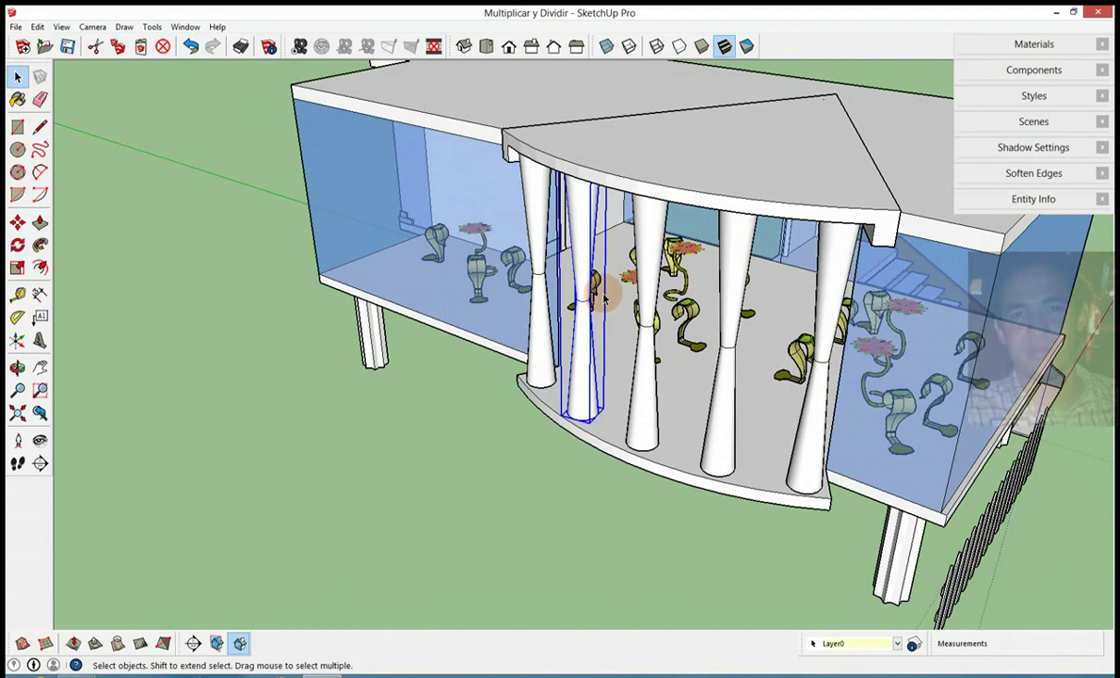
{"action": "mouse_move", "coordinate": [595, 299]}
{"action": "middle_mouse_down"}
{"action": "mouse_move", "coordinate": [743, 294]}
{"action": "mouse_move", "coordinate": [756, 315]}
{"action": "mouse_move", "coordinate": [888, 368]}
{"action": "mouse_move", "coordinate": [429, 256]}
{"action": "middle_mouse_up"}
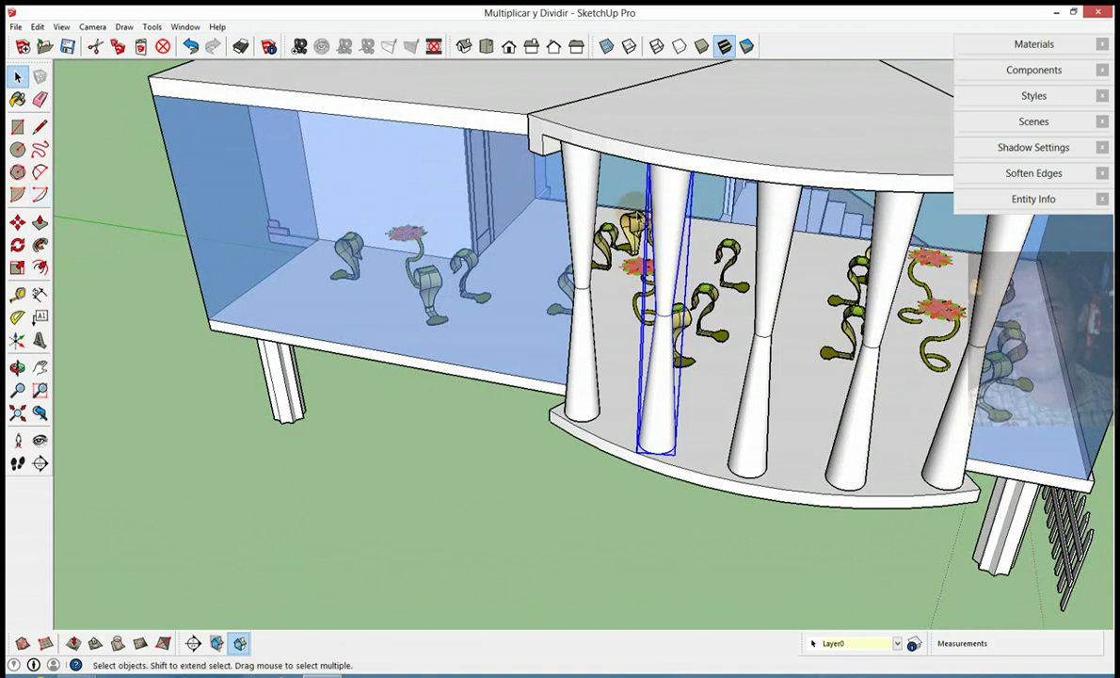
{"action": "double_click", "coordinate": [675, 252]}
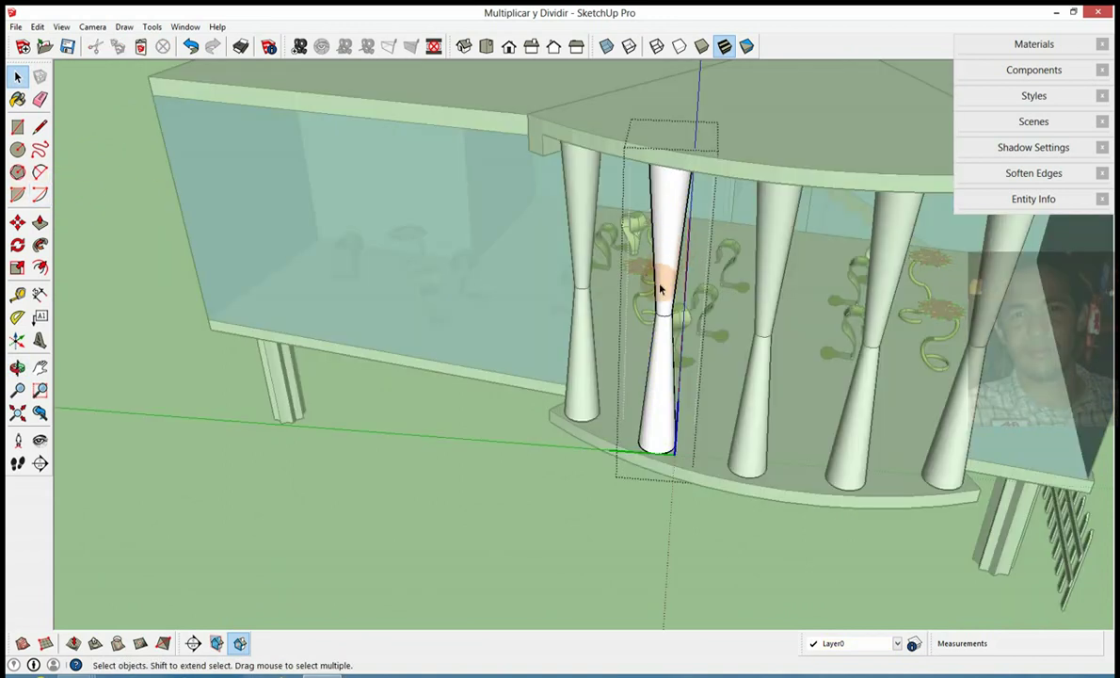
{"action": "left_click", "coordinate": [17, 223]}
{"action": "left_click", "coordinate": [662, 318]}
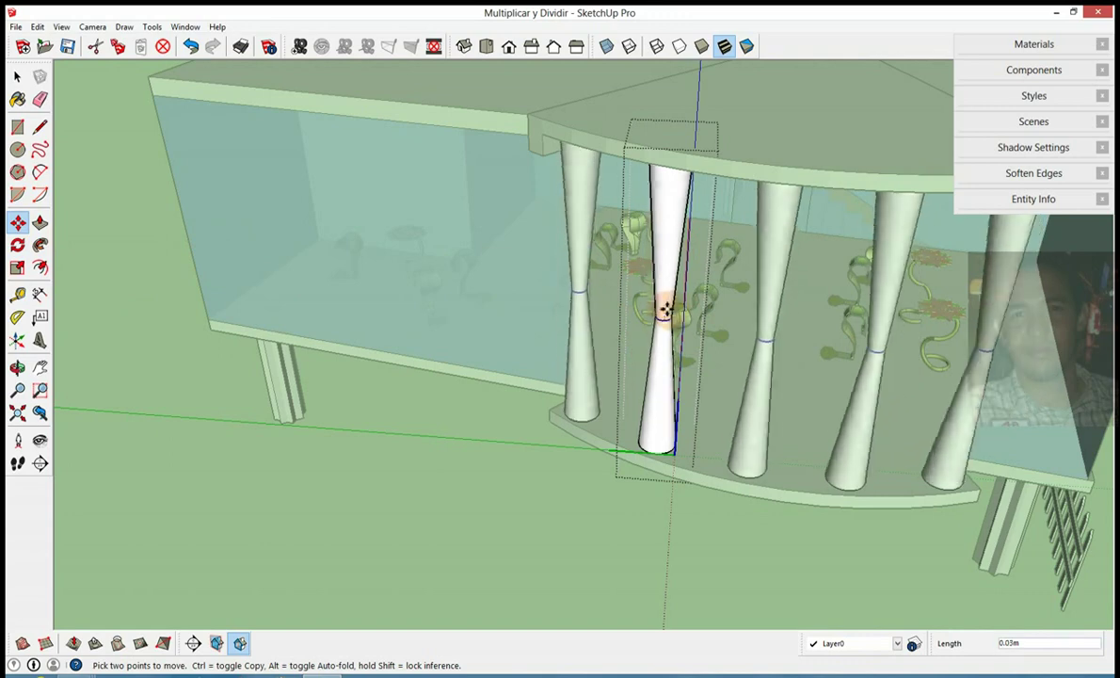
{"action": "mouse_move", "coordinate": [682, 282]}
{"action": "middle_mouse_down"}
{"action": "mouse_move", "coordinate": [462, 240]}
{"action": "mouse_move", "coordinate": [393, 240]}
{"action": "mouse_move", "coordinate": [325, 195]}
{"action": "mouse_move", "coordinate": [493, 220]}
{"action": "mouse_move", "coordinate": [519, 261]}
{"action": "middle_mouse_up"}
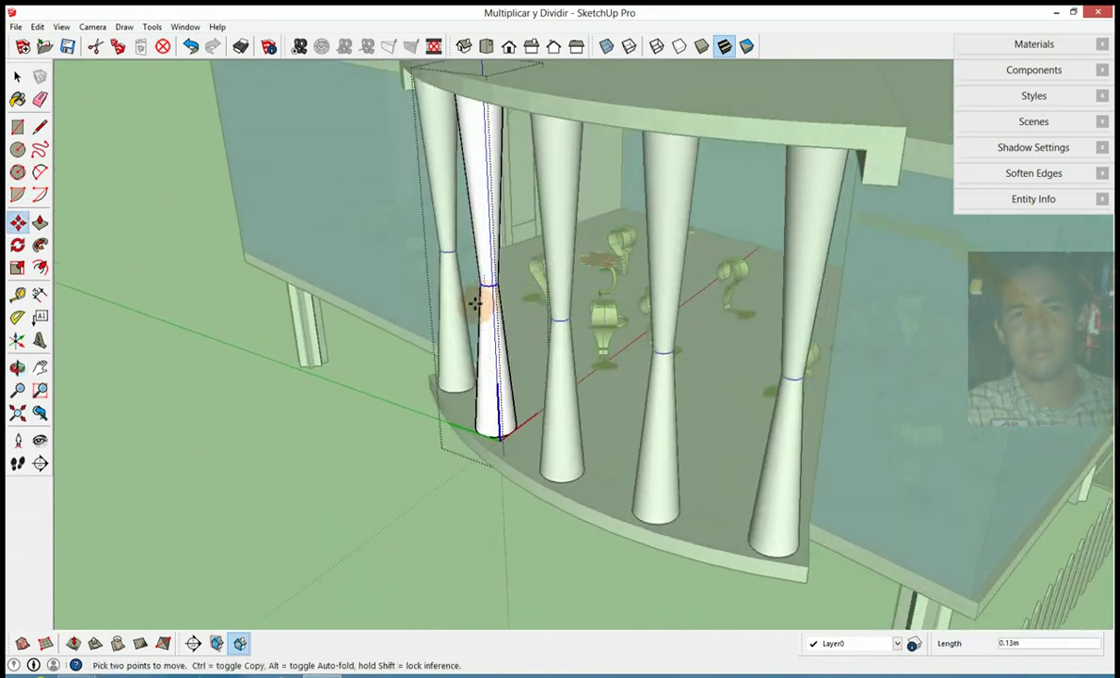
{"action": "mouse_move", "coordinate": [379, 351]}
{"action": "middle_mouse_down"}
{"action": "mouse_move", "coordinate": [563, 393]}
{"action": "mouse_move", "coordinate": [513, 382]}
{"action": "mouse_move", "coordinate": [555, 420]}
{"action": "middle_mouse_up"}
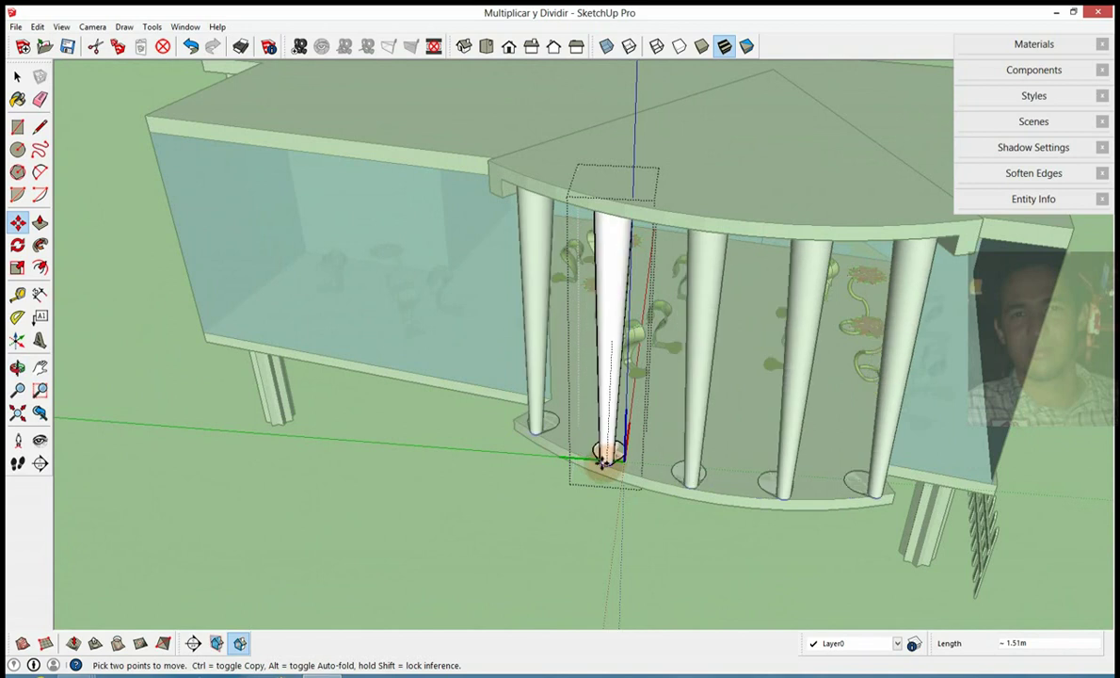
{"action": "middle_click_drag", "start_coordinate": [570, 483], "coordinate": [553, 447]}
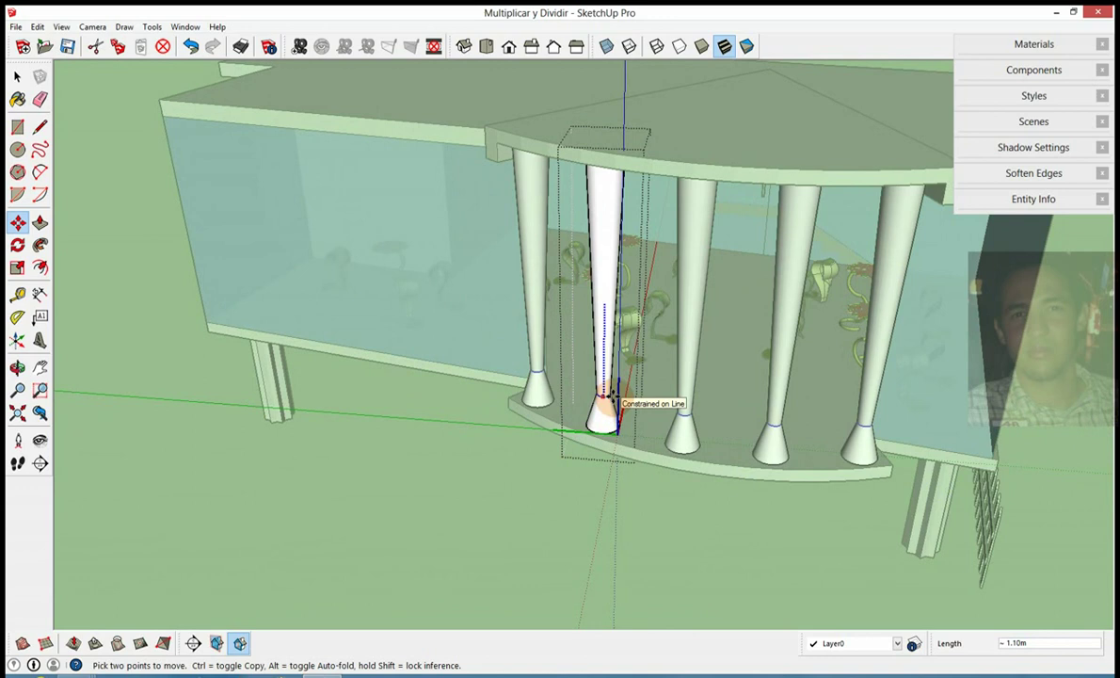
{"action": "left_click", "coordinate": [610, 388]}
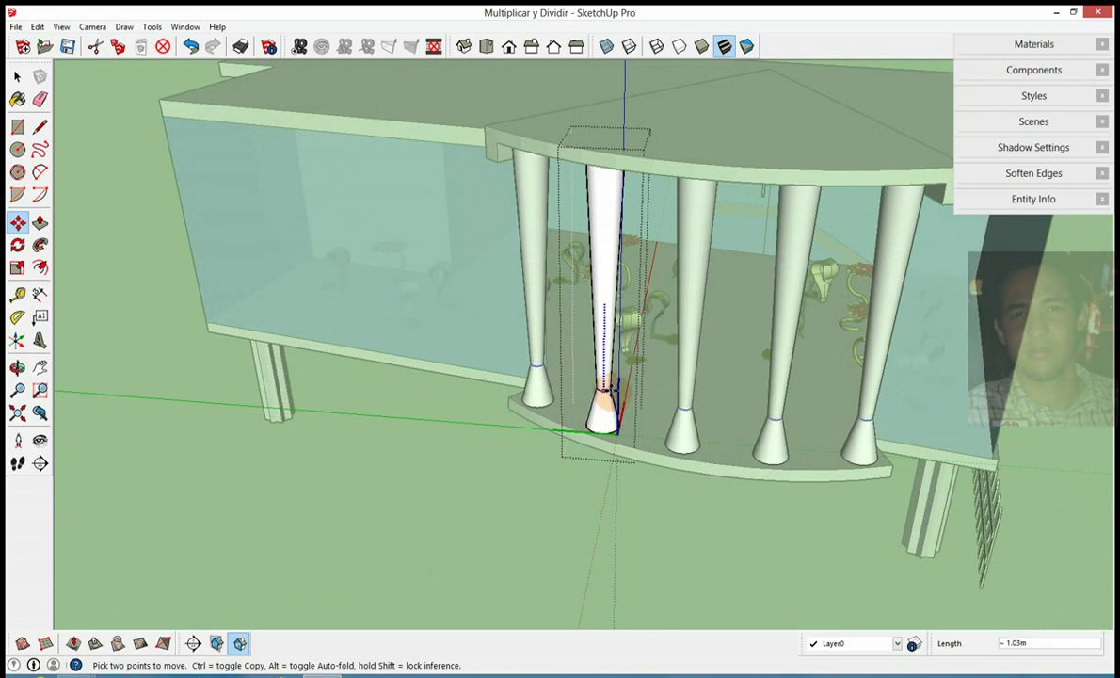
{"action": "middle_click_drag", "start_coordinate": [724, 380], "coordinate": [583, 339]}
{"action": "left_click", "coordinate": [17, 75]}
{"action": "left_click", "coordinate": [296, 400]}
Copy the pink corner bricks one 0.20m course upward and array them with *15.
{"action": "mouse_move", "coordinate": [408, 372]}
{"action": "middle_mouse_down"}
{"action": "mouse_move", "coordinate": [625, 258]}
{"action": "mouse_move", "coordinate": [674, 249]}
{"action": "mouse_move", "coordinate": [845, 308]}
{"action": "mouse_move", "coordinate": [519, 193]}
{"action": "middle_mouse_up"}
{"action": "scroll", "coordinate": [602, 258], "scroll_direction": "down", "scroll_amount": 3}
{"action": "mouse_move", "coordinate": [693, 205]}
{"action": "middle_mouse_down"}
{"action": "mouse_move", "coordinate": [425, 253]}
{"action": "mouse_move", "coordinate": [345, 317]}
{"action": "mouse_move", "coordinate": [518, 320]}
{"action": "middle_mouse_up"}
{"action": "scroll", "coordinate": [490, 362], "scroll_direction": "up", "scroll_amount": 3}
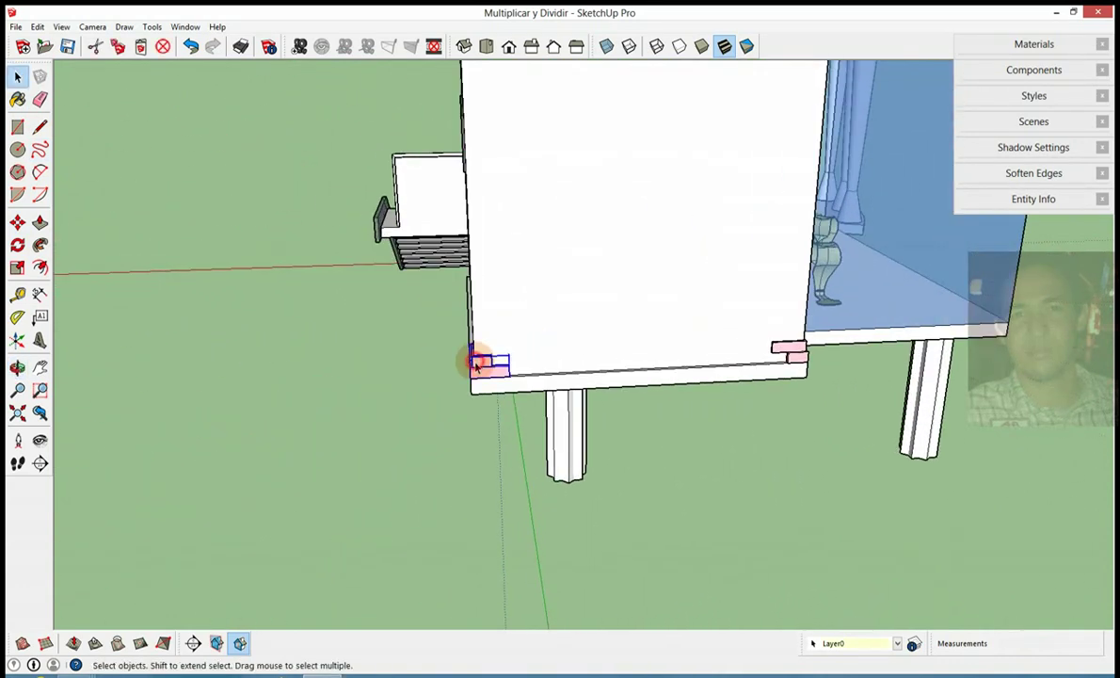
{"action": "mouse_move", "coordinate": [465, 367]}
{"action": "middle_mouse_down"}
{"action": "mouse_move", "coordinate": [655, 339]}
{"action": "mouse_move", "coordinate": [454, 272]}
{"action": "mouse_move", "coordinate": [633, 381]}
{"action": "mouse_move", "coordinate": [546, 371]}
{"action": "middle_mouse_up"}
{"action": "left_click", "coordinate": [18, 222]}
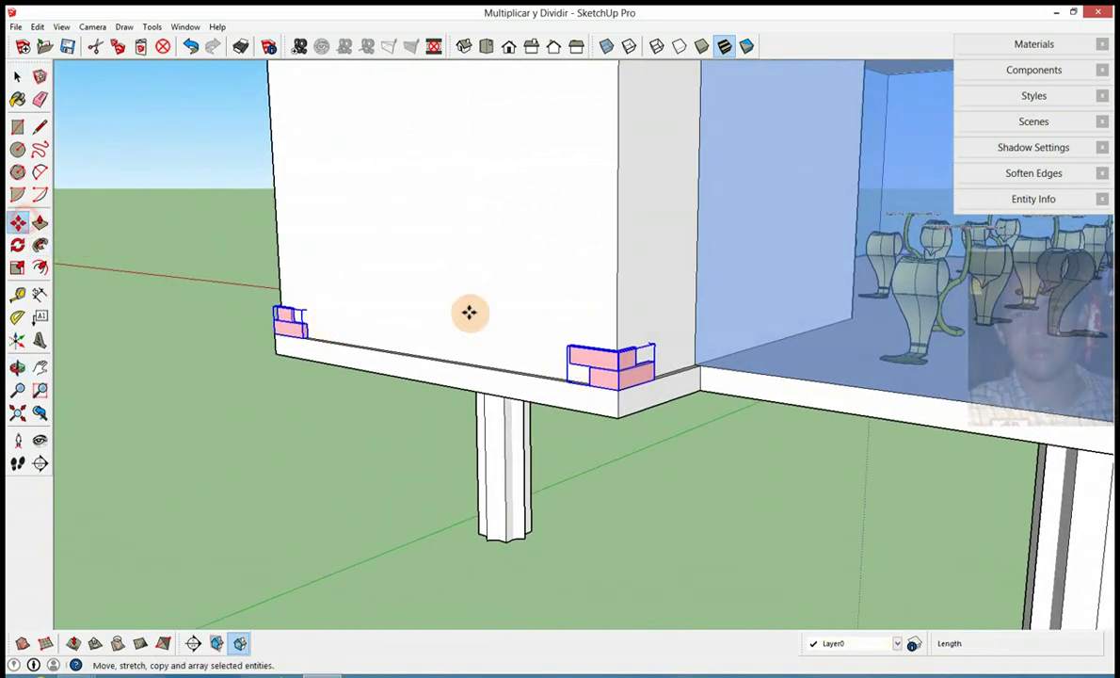
{"action": "left_click", "coordinate": [616, 390]}
{"action": "key", "text": "ctrl"}
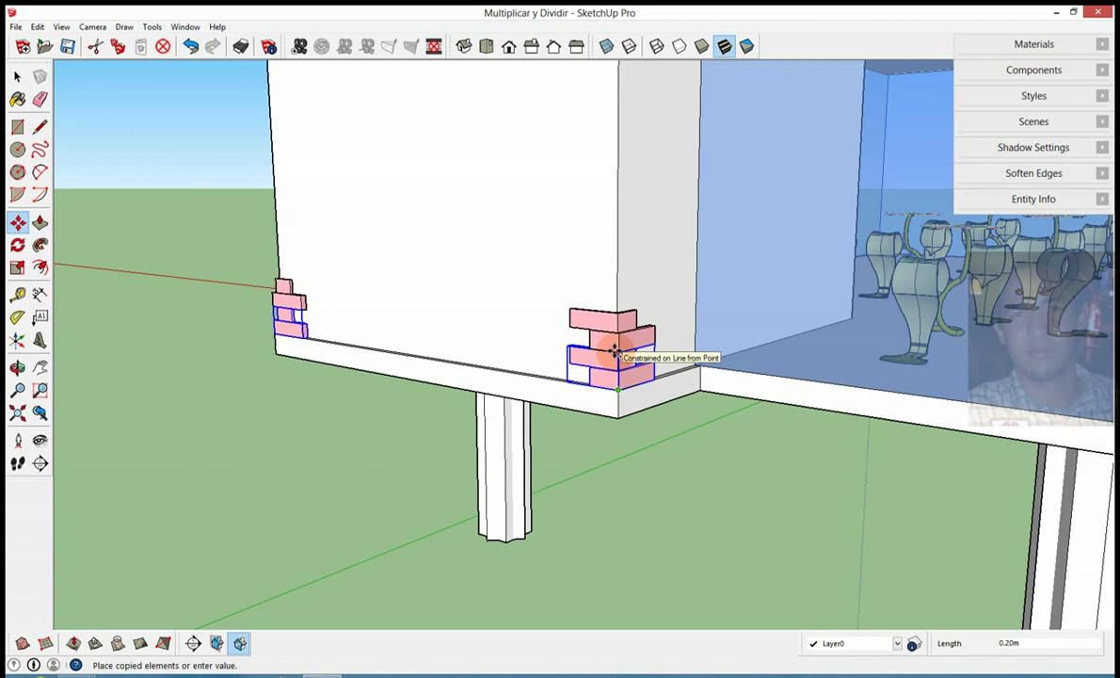
{"action": "left_click", "coordinate": [614, 350]}
{"action": "type", "text": "*15"}
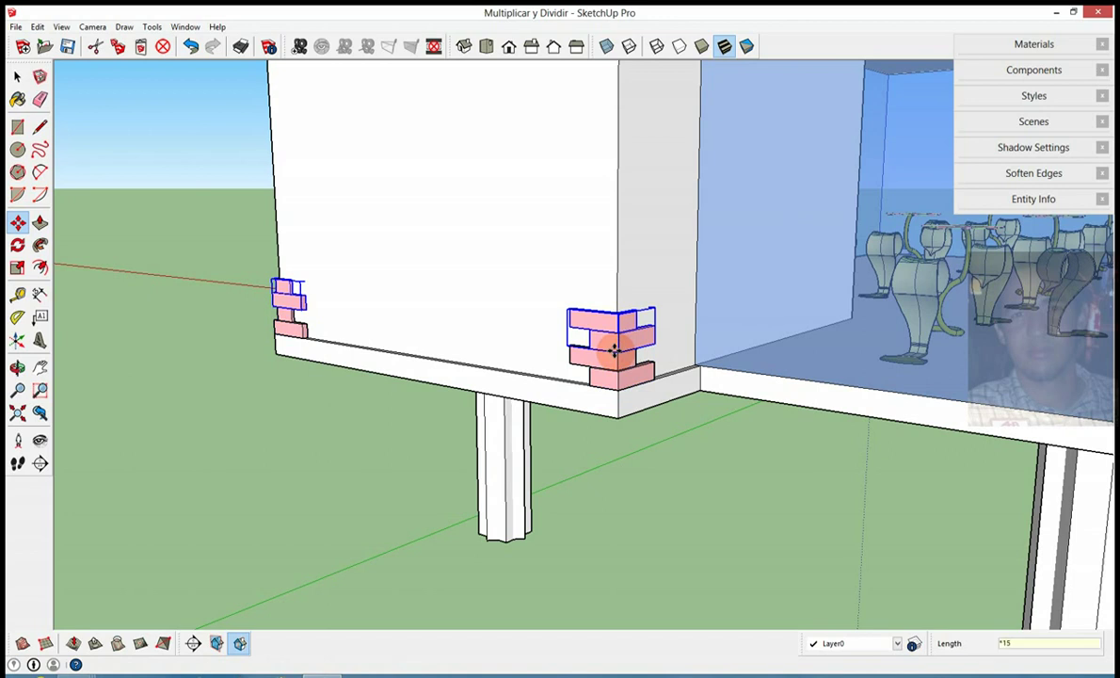
{"action": "key", "text": "Return"}
Change the brick quoin array count from *10 to *13 copies.
{"action": "scroll", "coordinate": [598, 522], "scroll_direction": "down", "scroll_amount": 3}
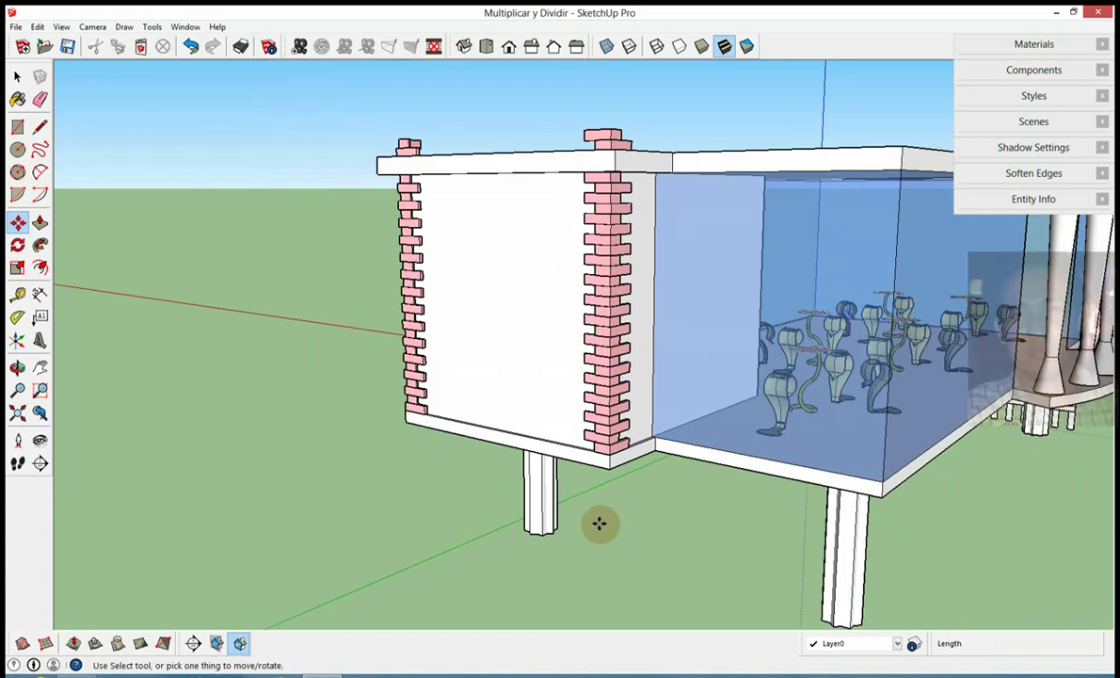
{"action": "scroll", "coordinate": [597, 522], "scroll_direction": "down", "scroll_amount": 3}
{"action": "scroll", "coordinate": [600, 450], "scroll_direction": "up", "scroll_amount": 2}
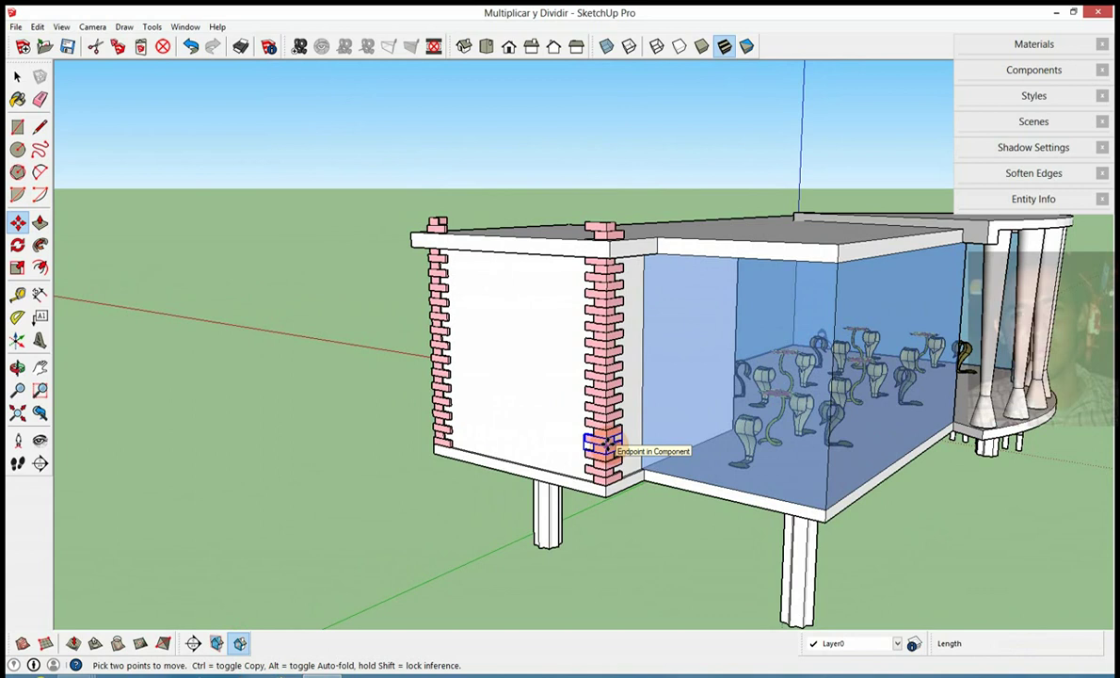
{"action": "type", "text": "*"}
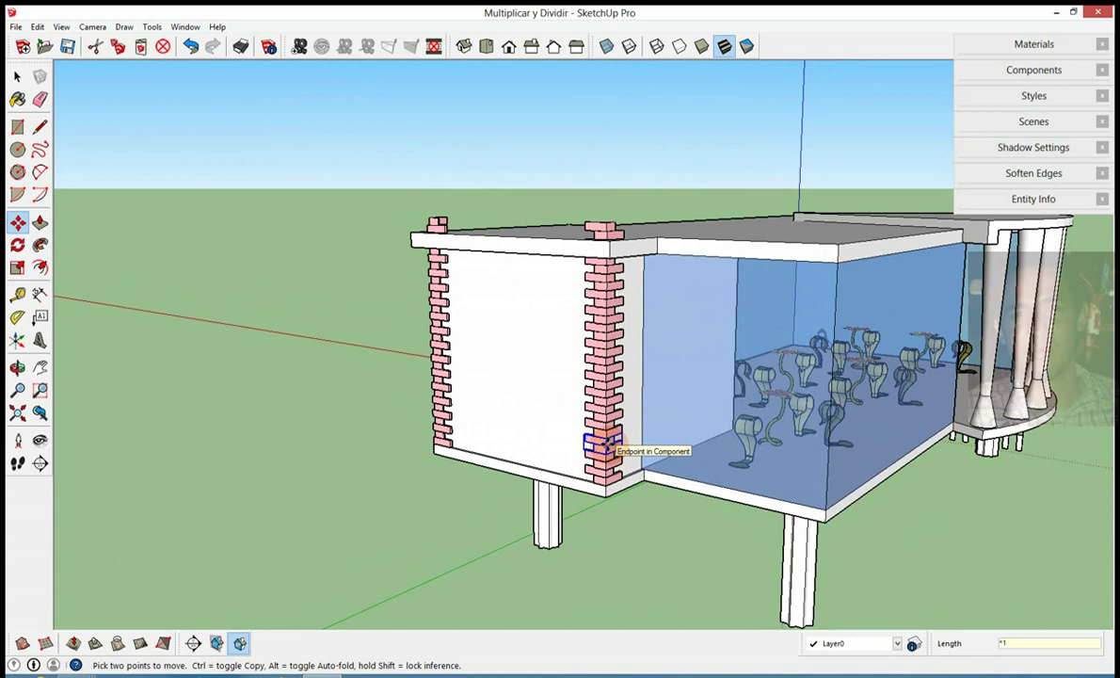
{"action": "type", "text": "0"}
{"action": "key", "text": "Return"}
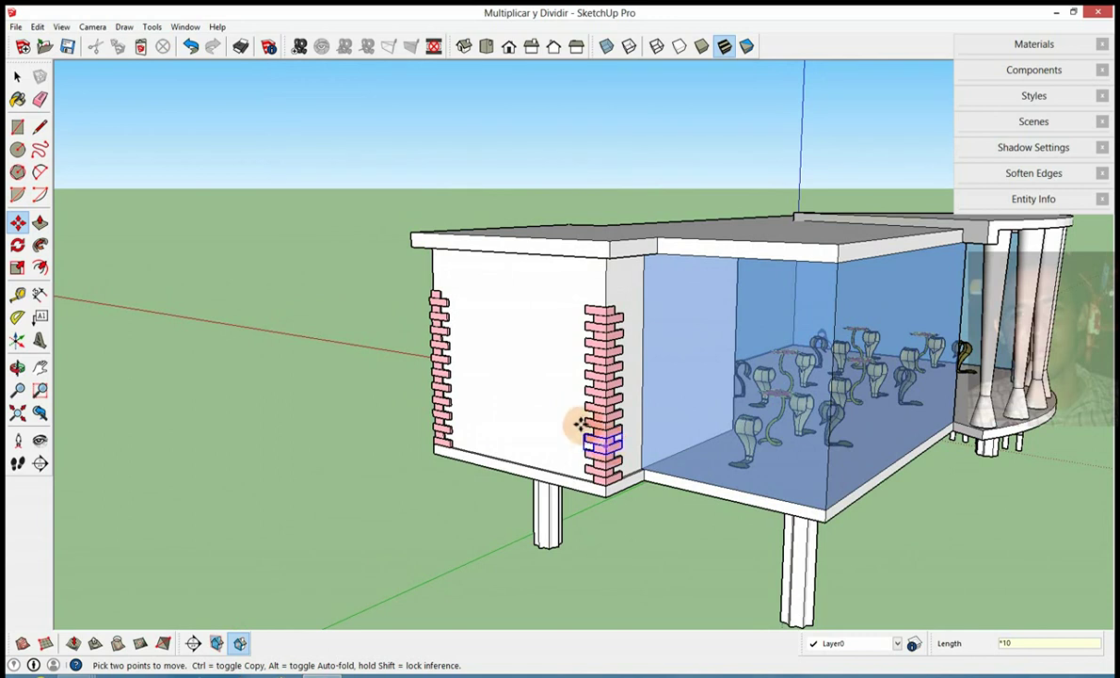
{"action": "middle_click_drag", "start_coordinate": [580, 425], "coordinate": [571, 365]}
{"action": "type", "text": "*"}
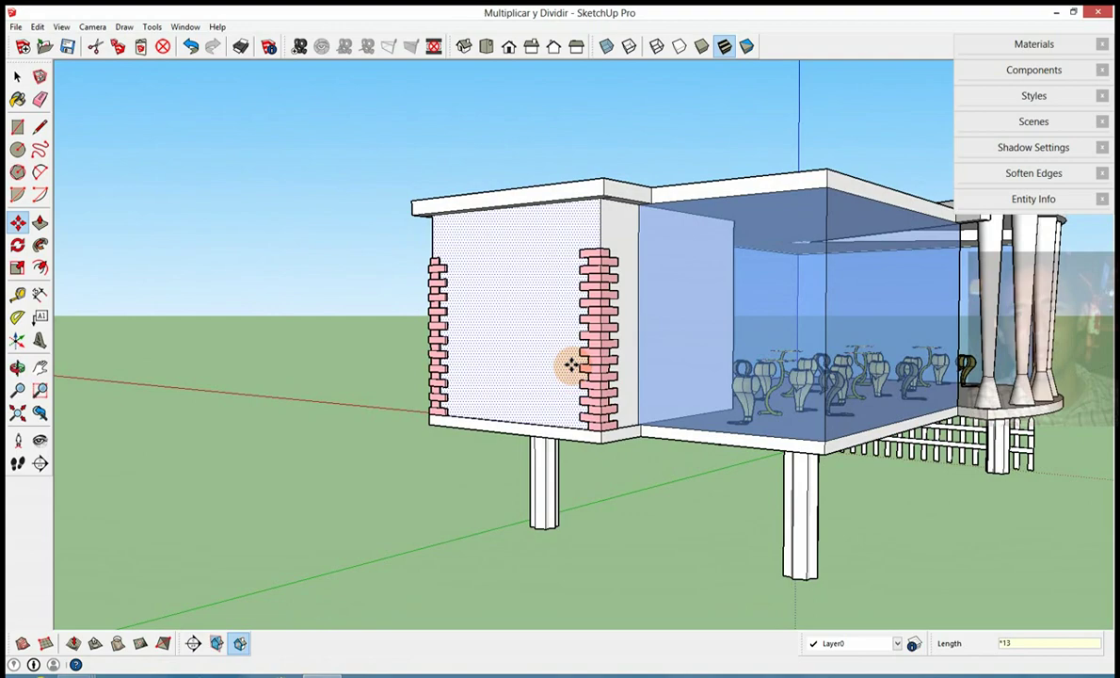
{"action": "key", "text": "Return"}
{"action": "middle_click_drag", "start_coordinate": [560, 353], "coordinate": [672, 240]}
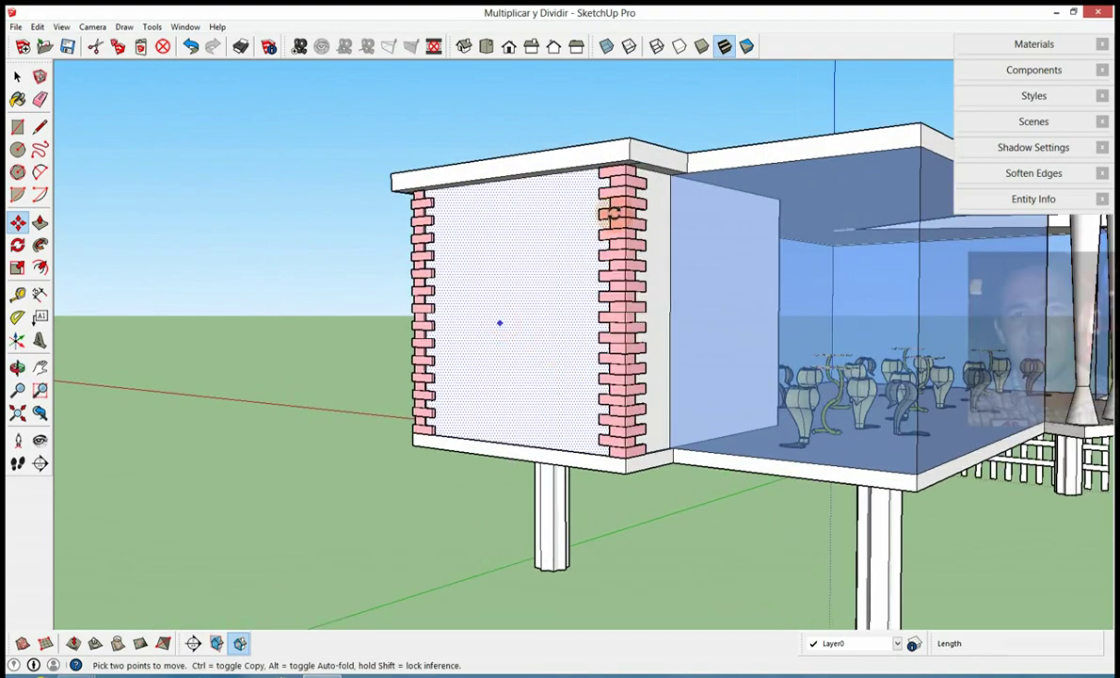
{"action": "key", "text": "q"}
{"action": "key", "text": "m"}
{"action": "mouse_move", "coordinate": [765, 226]}
{"action": "middle_mouse_down"}
{"action": "mouse_move", "coordinate": [509, 278]}
{"action": "mouse_move", "coordinate": [577, 296]}
{"action": "mouse_move", "coordinate": [777, 279]}
{"action": "mouse_move", "coordinate": [440, 287]}
{"action": "mouse_move", "coordinate": [575, 301]}
{"action": "mouse_move", "coordinate": [450, 287]}
{"action": "mouse_move", "coordinate": [505, 291]}
{"action": "mouse_move", "coordinate": [461, 334]}
{"action": "middle_mouse_up"}
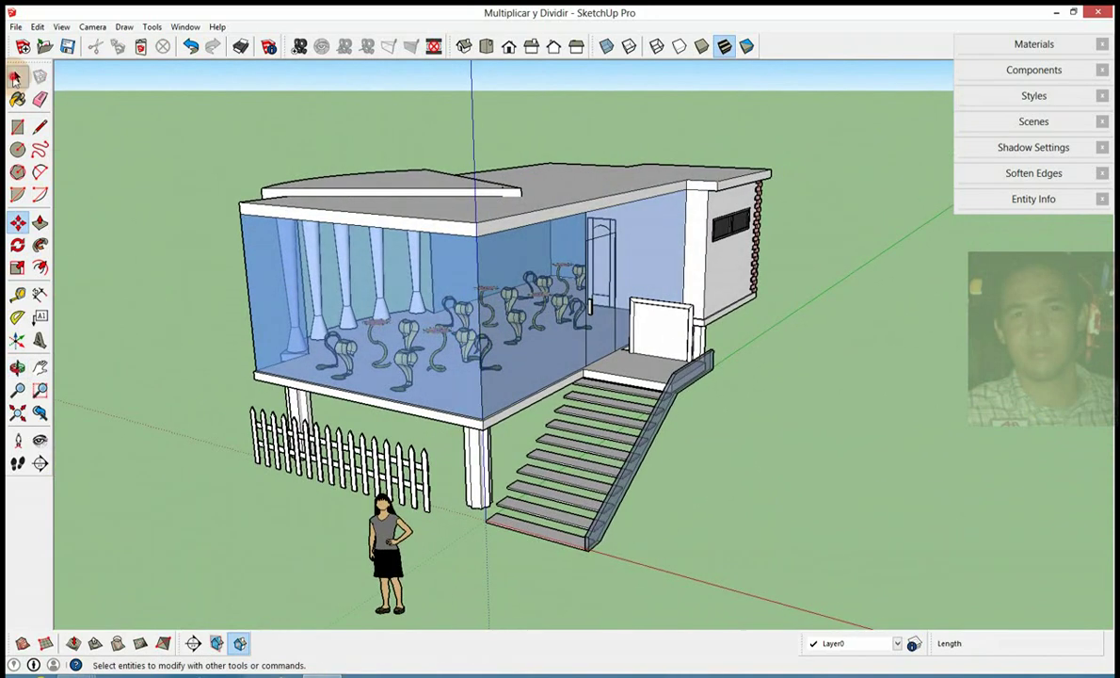